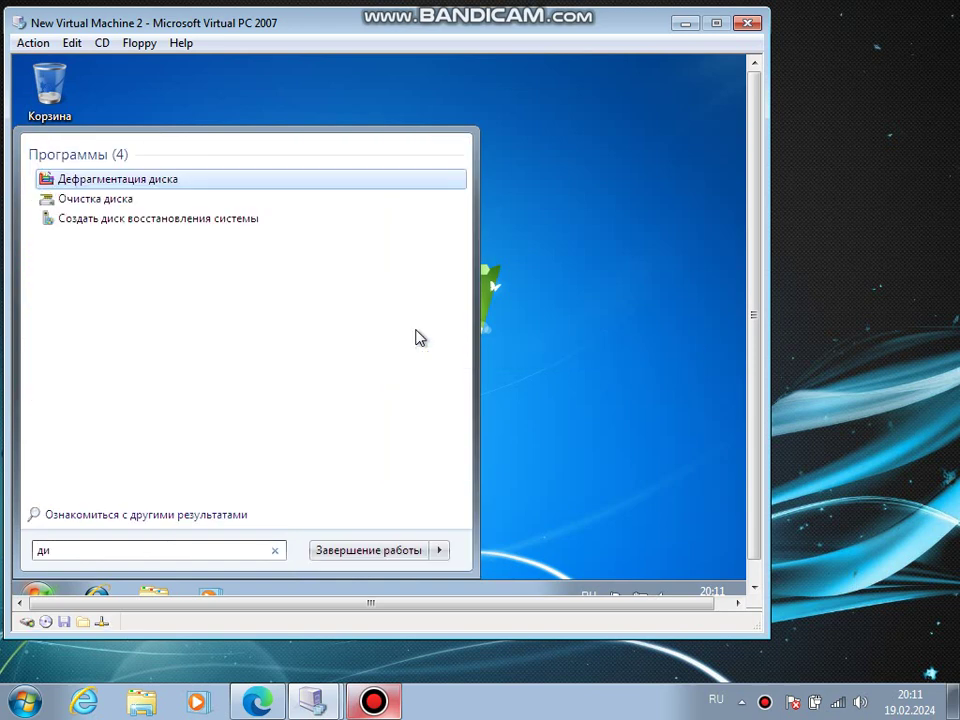
# - Search the virtual machine's programs for "диспетче" and open Диспетчер устройств
pyautogui.write('спе')
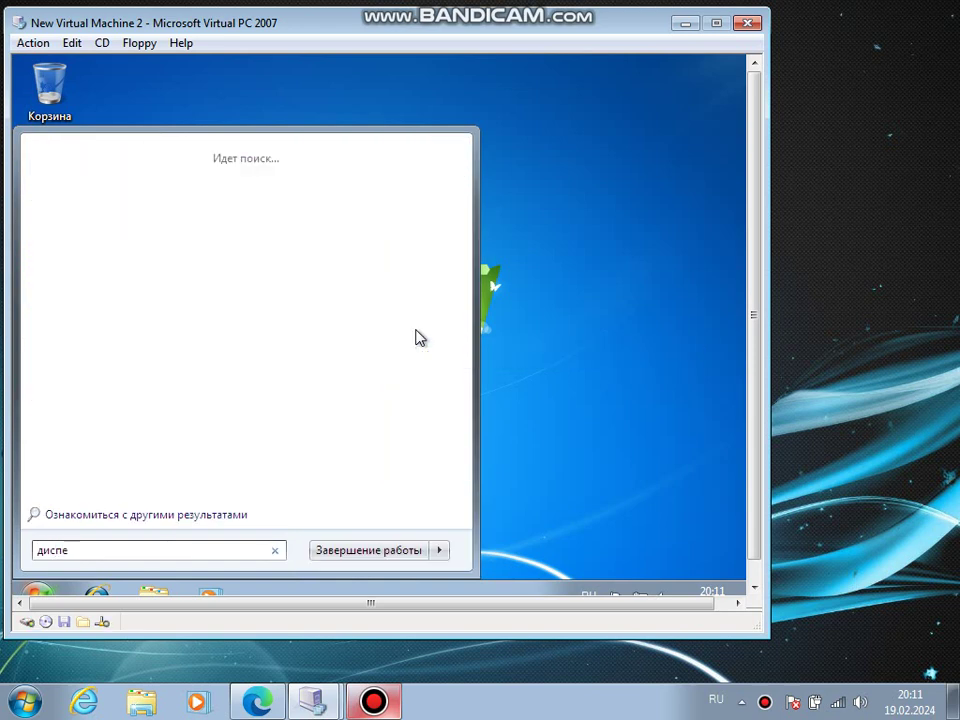
pyautogui.write('тче')
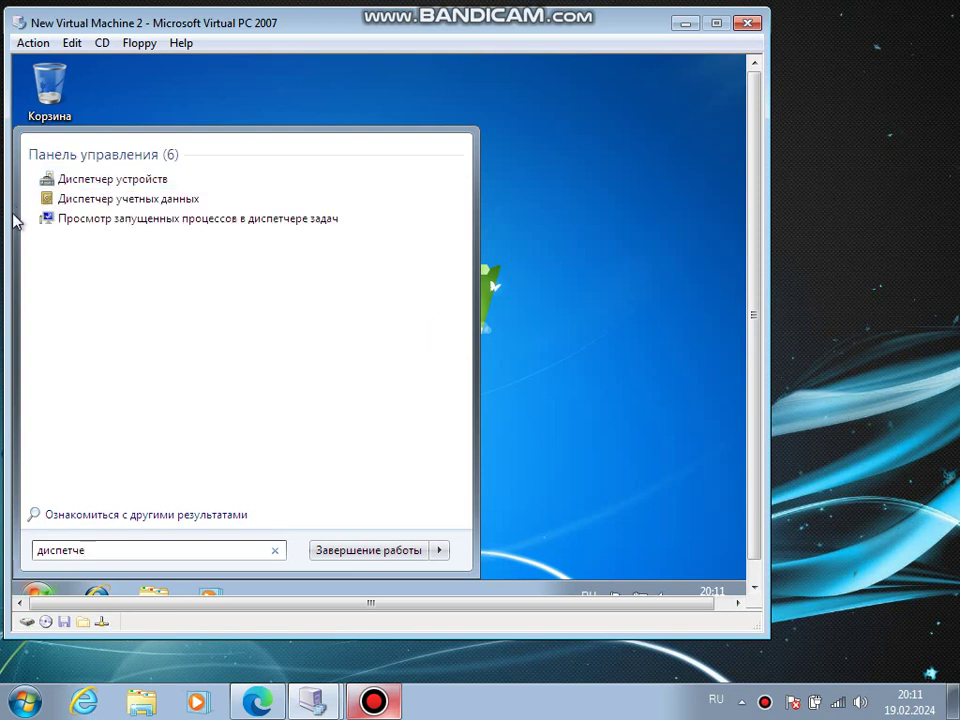
pyautogui.click(104, 182)
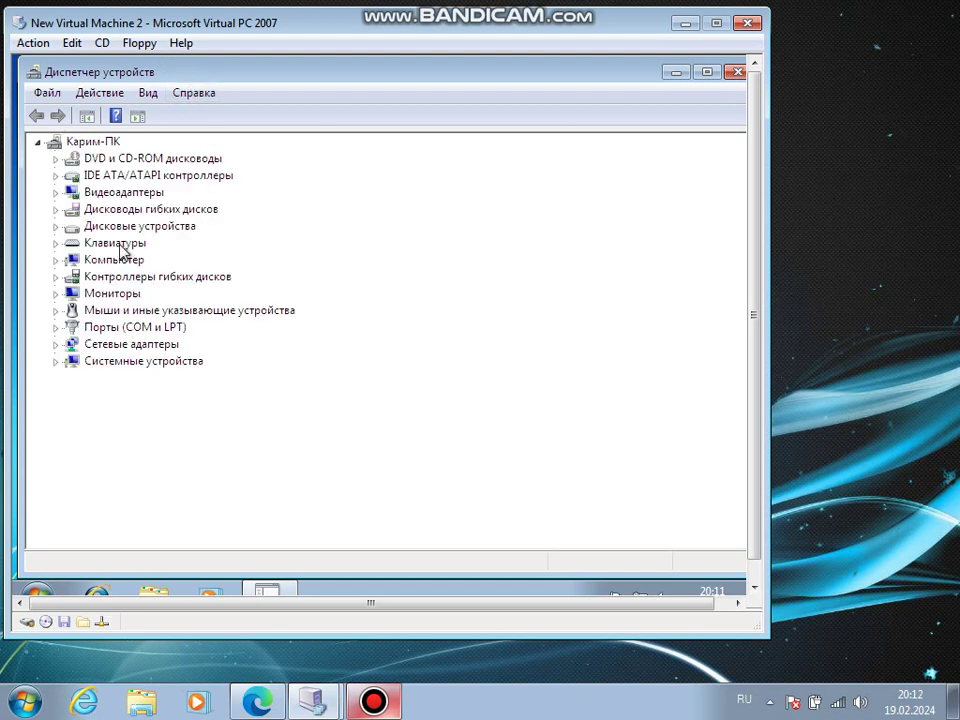
# - Disable Стандартный VGA графический адаптер under Видеоадаптеры and restart the virtual machine to apply the change
pyautogui.click(101, 191)
pyautogui.click(56, 192)
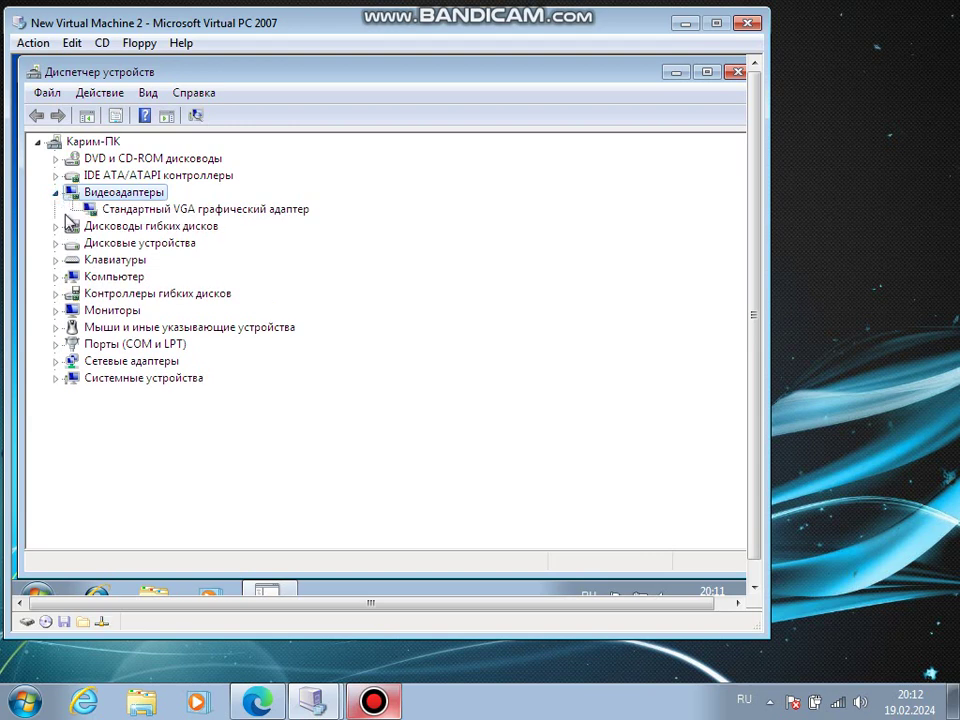
pyautogui.rightClick(105, 209)
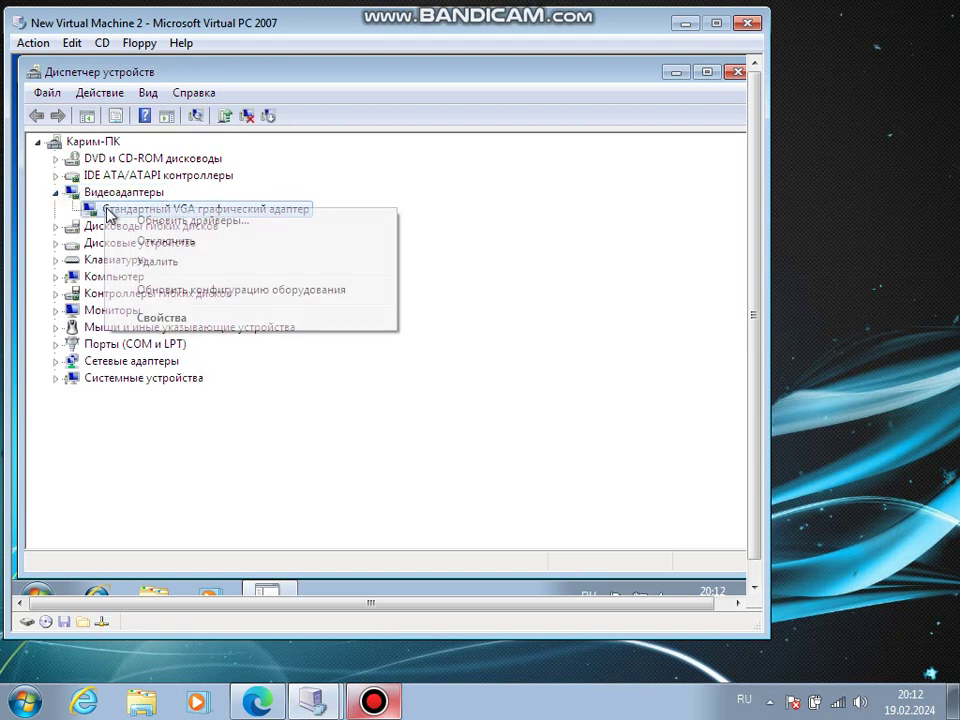
pyautogui.click(166, 249)
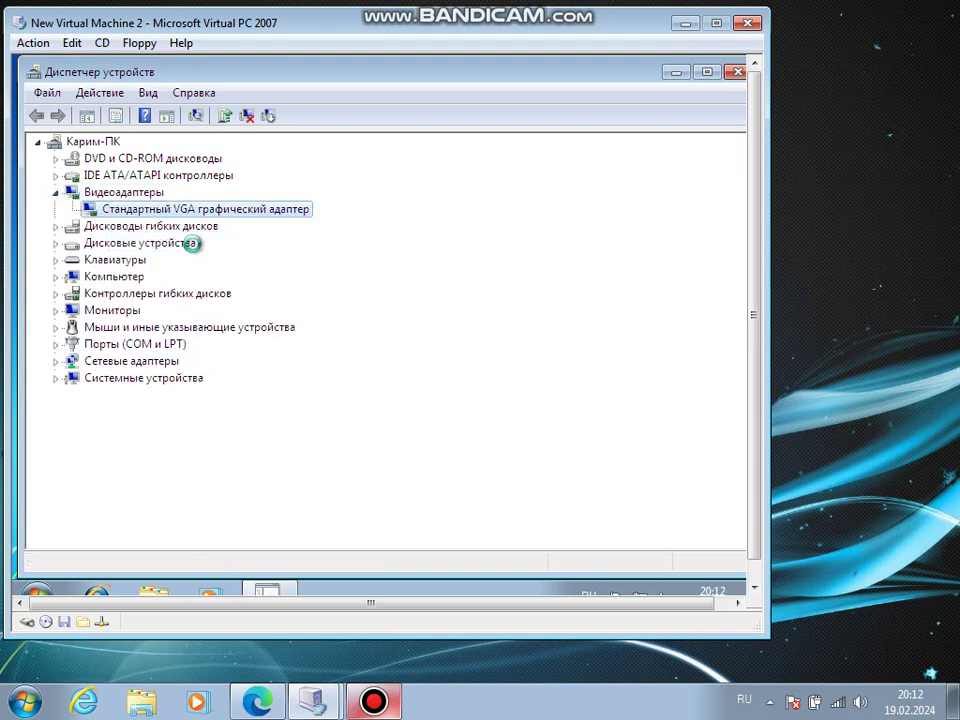
pyautogui.click(410, 347)
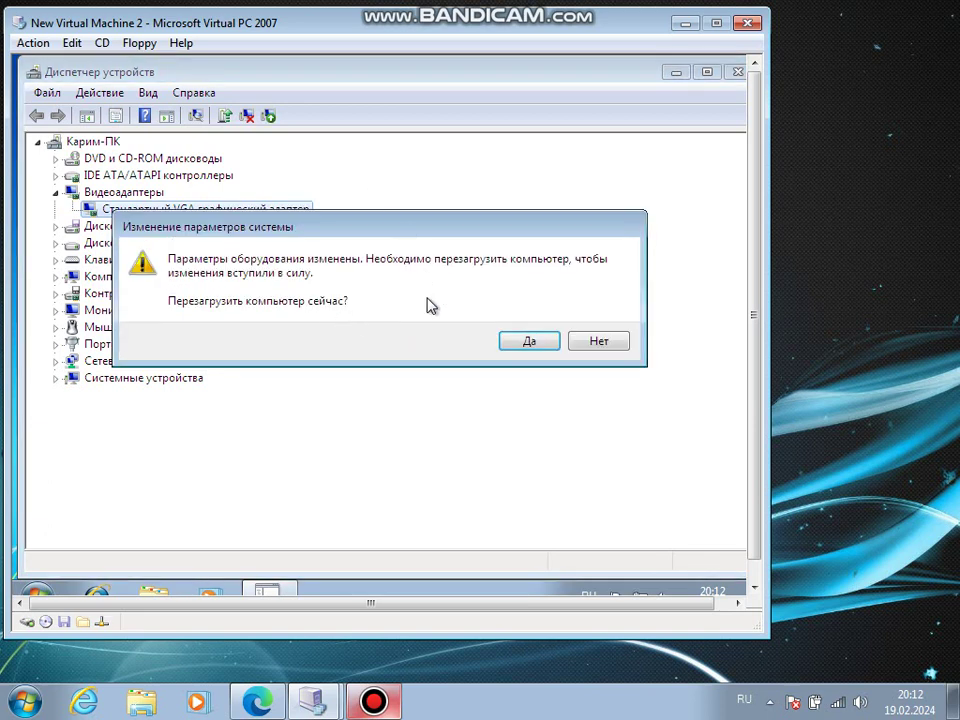
pyautogui.click(512, 340)
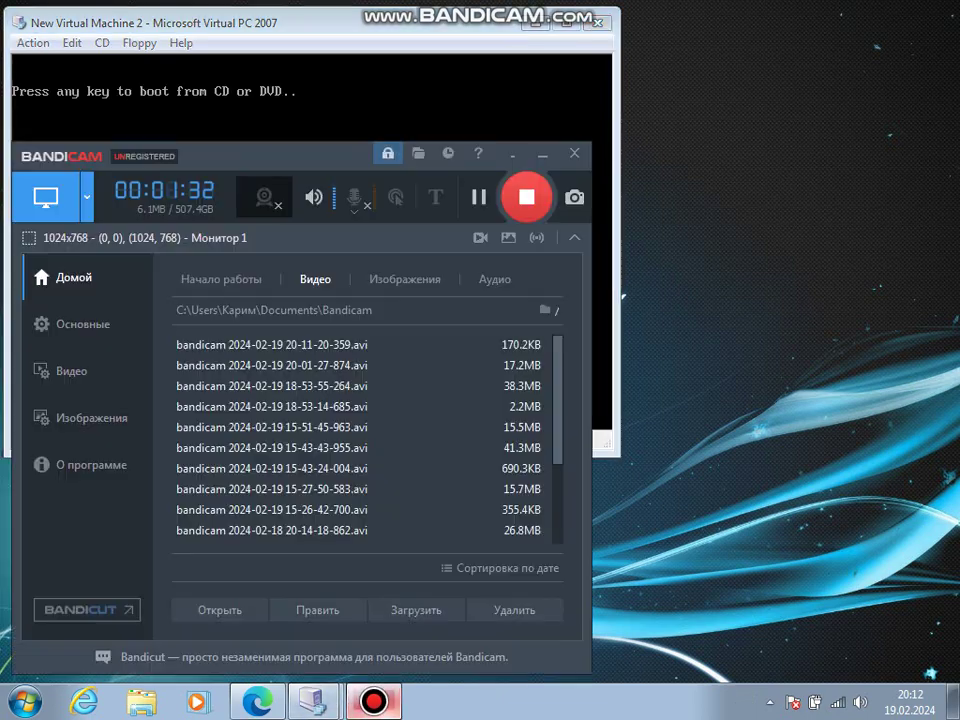
# - Return to the restarted virtual machine, find Диспетчер устройств by searching "диспетчер", and minimize the network location window
pyautogui.hotkey('alt', 'Tab')
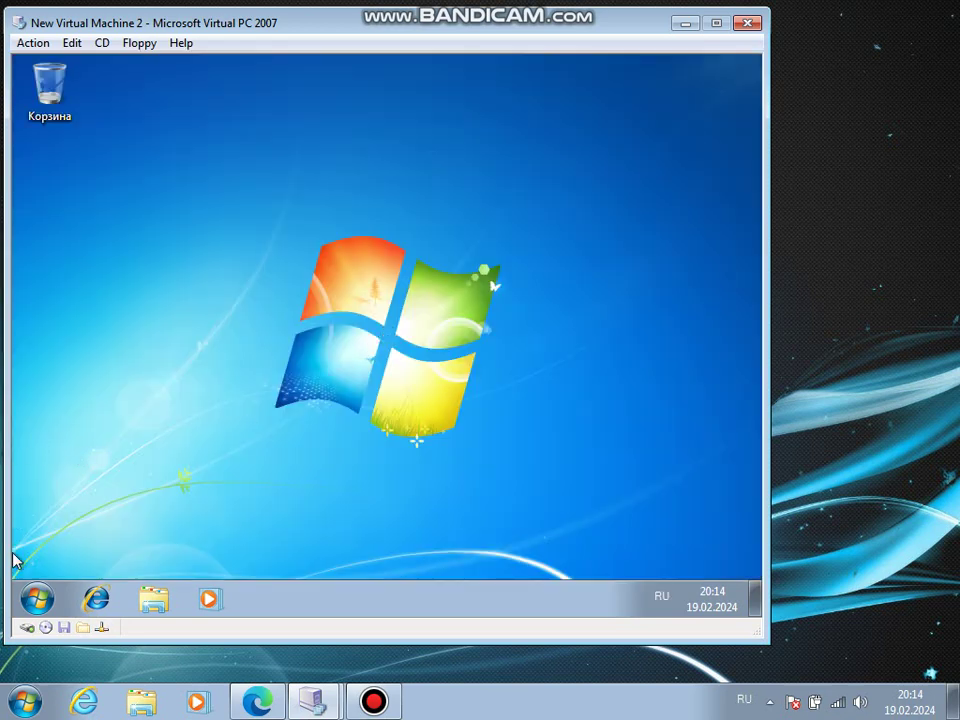
pyautogui.click(30, 600)
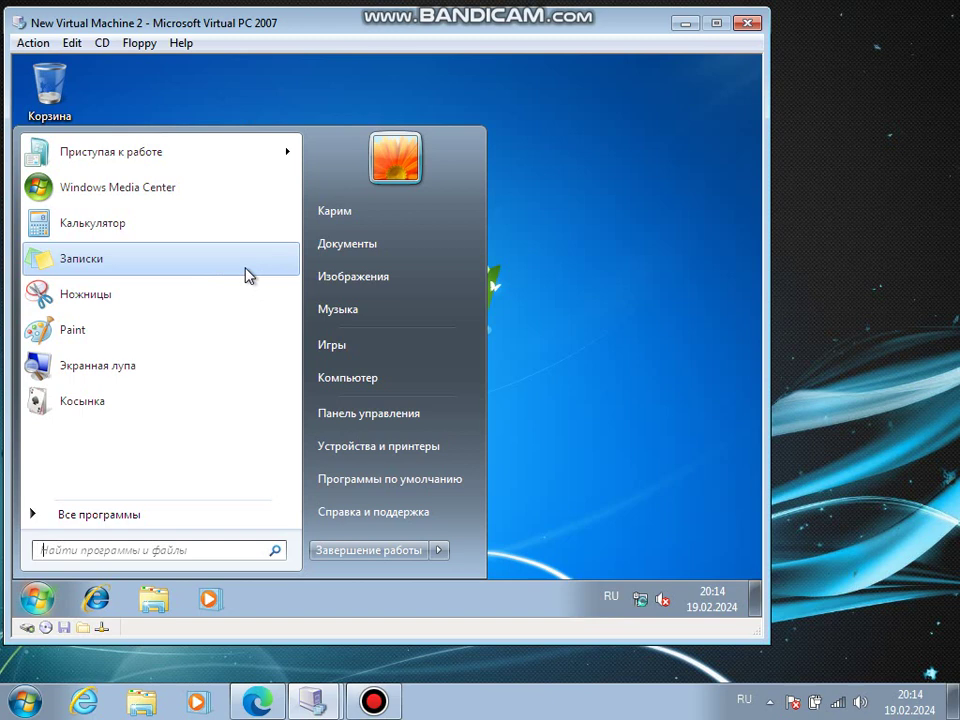
pyautogui.write('диспе')
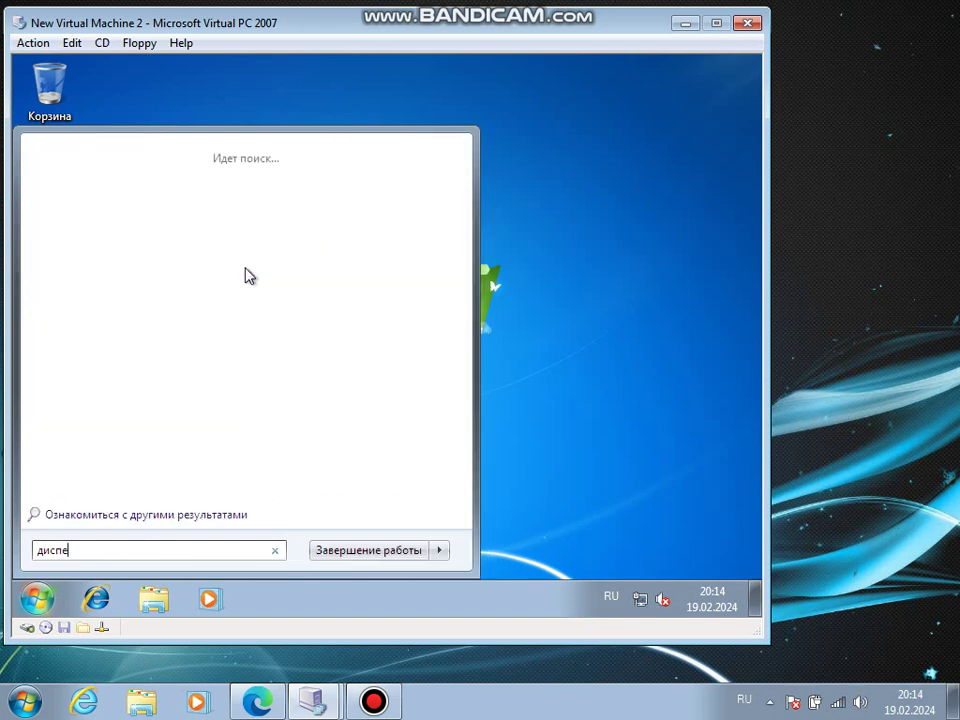
pyautogui.write('тчер')
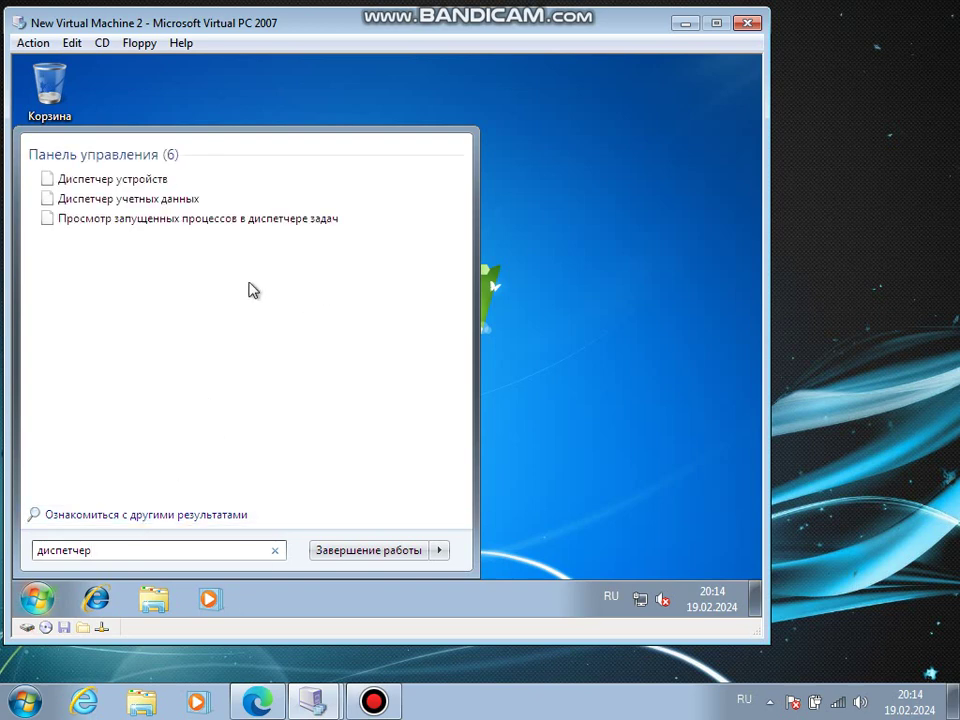
pyautogui.click(120, 180)
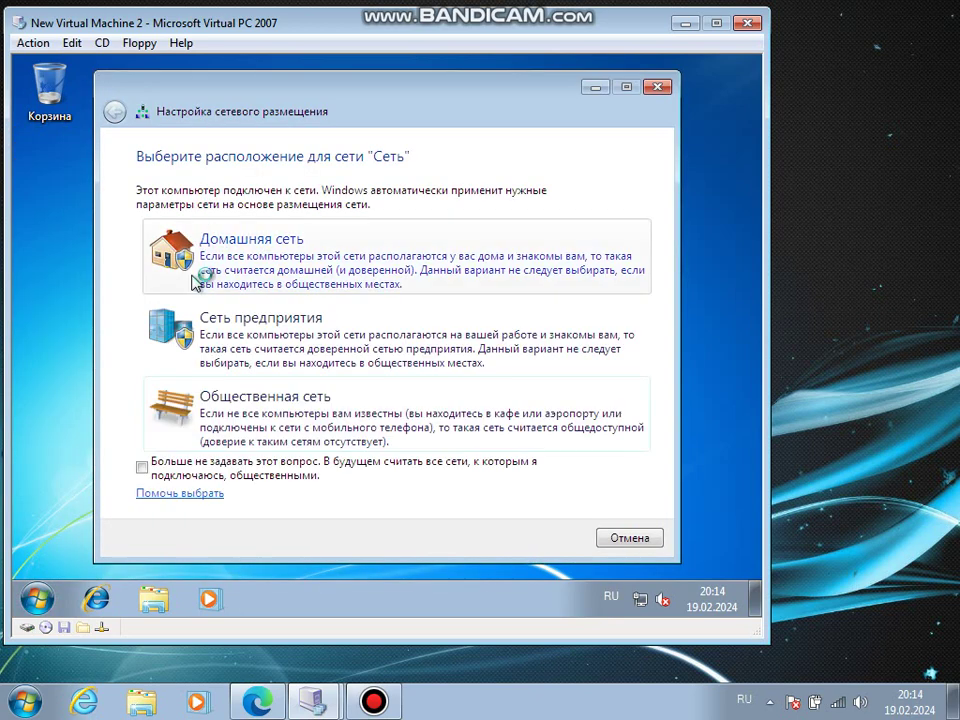
pyautogui.click(597, 89)
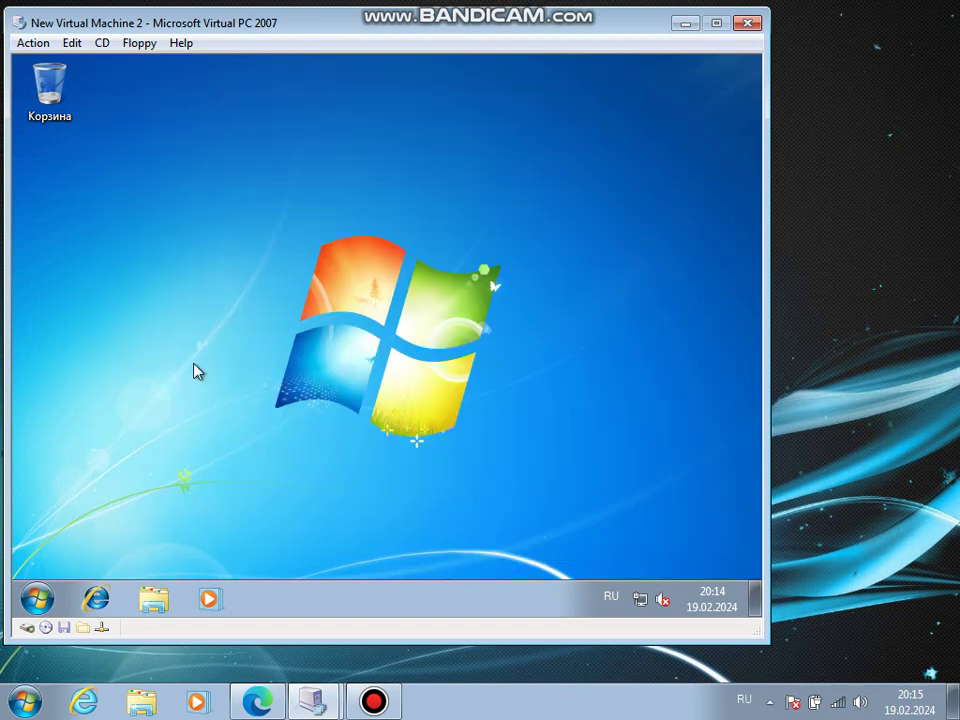
pyautogui.click(36, 598)
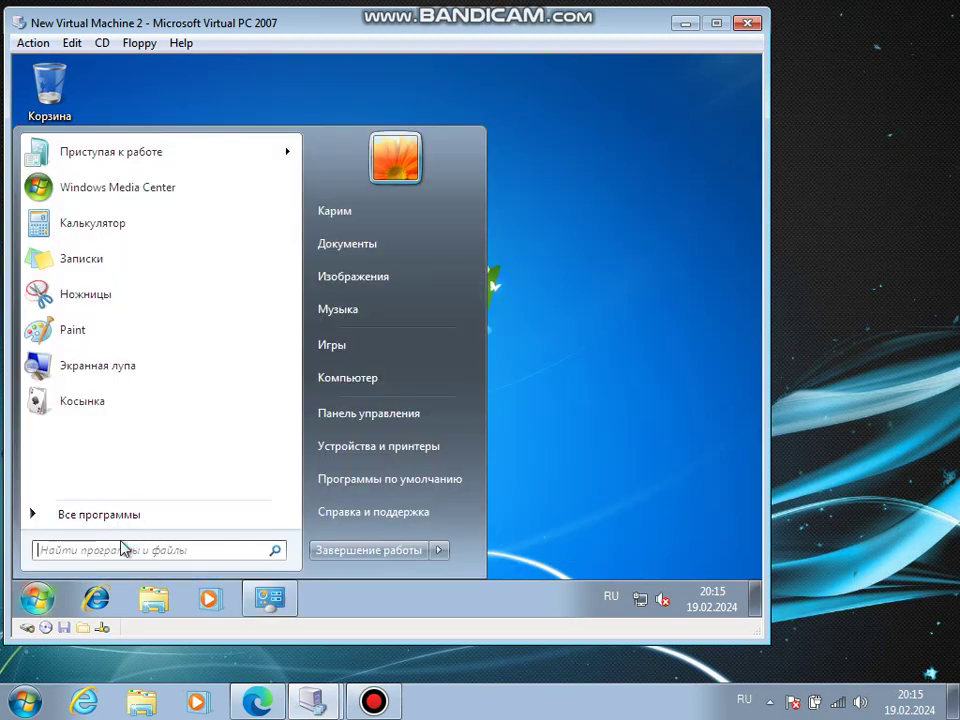
pyautogui.write('д')
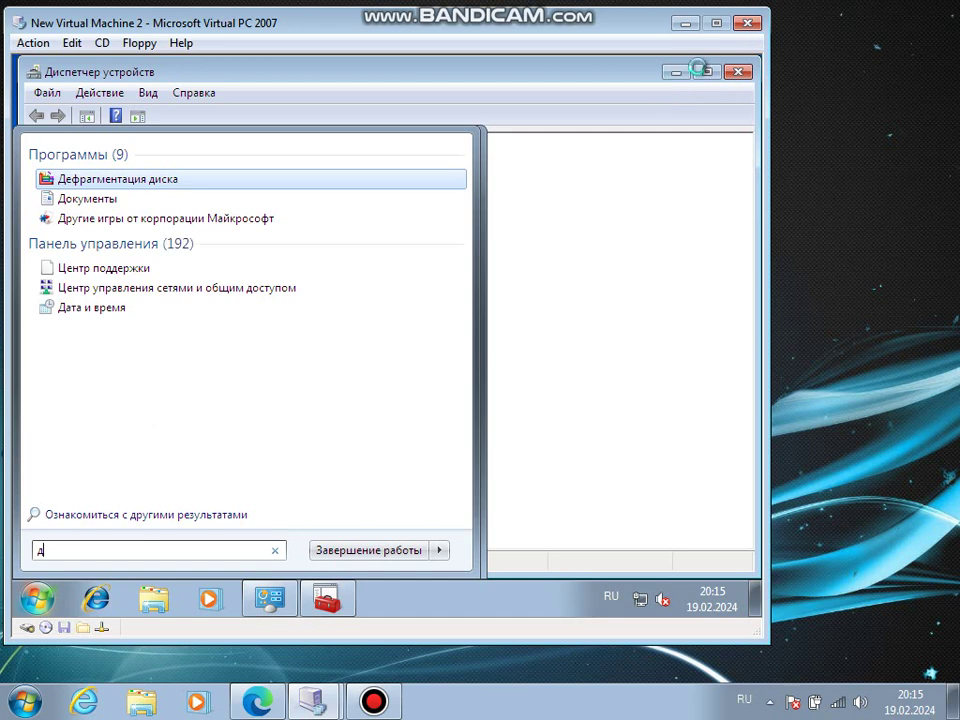
pyautogui.click(568, 132)
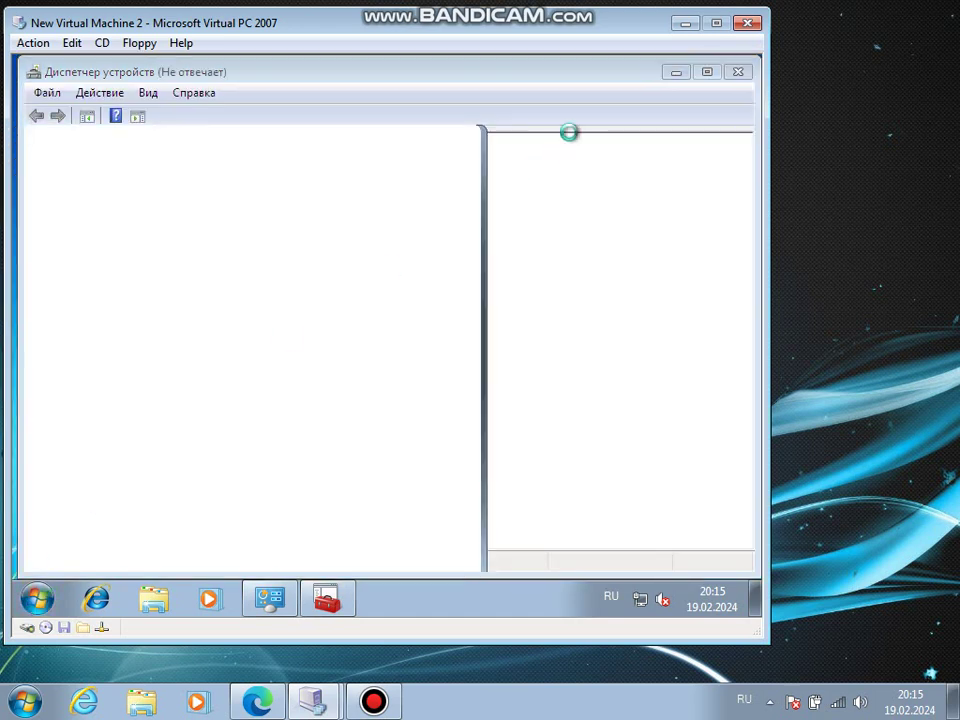
pyautogui.click(677, 74)
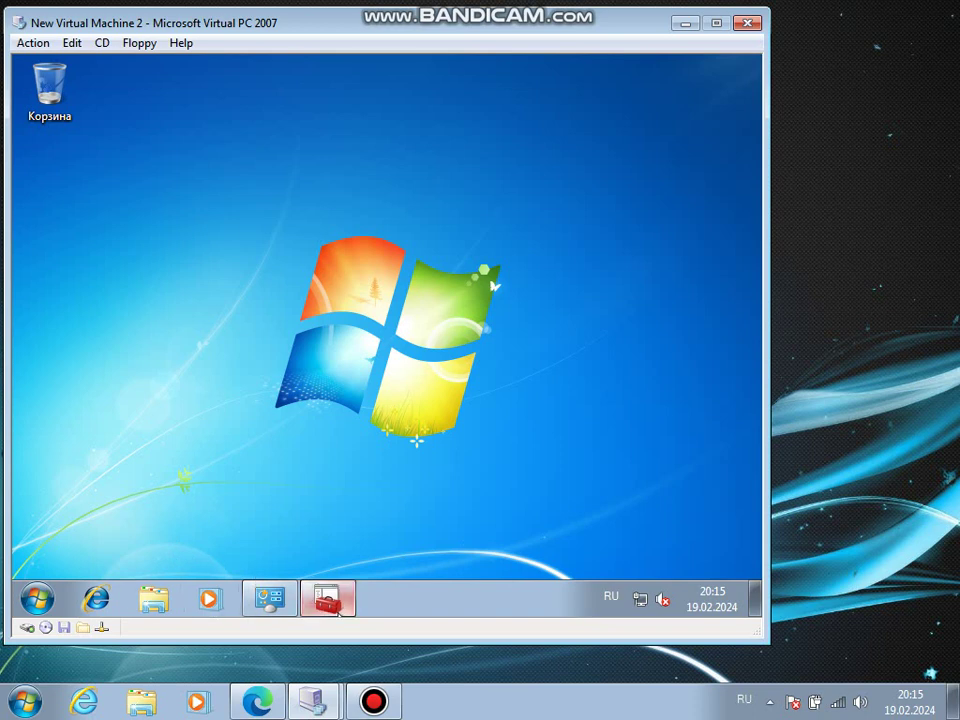
pyautogui.click(275, 602)
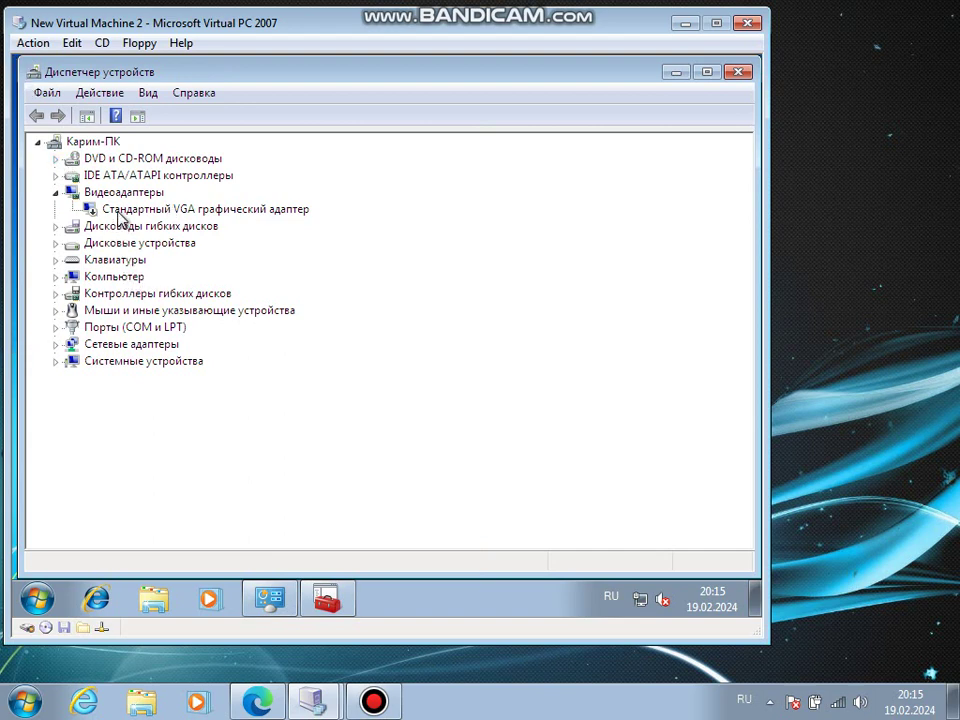
# - Examine the disabled VGA adapter and expand the Компьютер category to check the available actions for Компьютер с ACPI
pyautogui.click(119, 211)
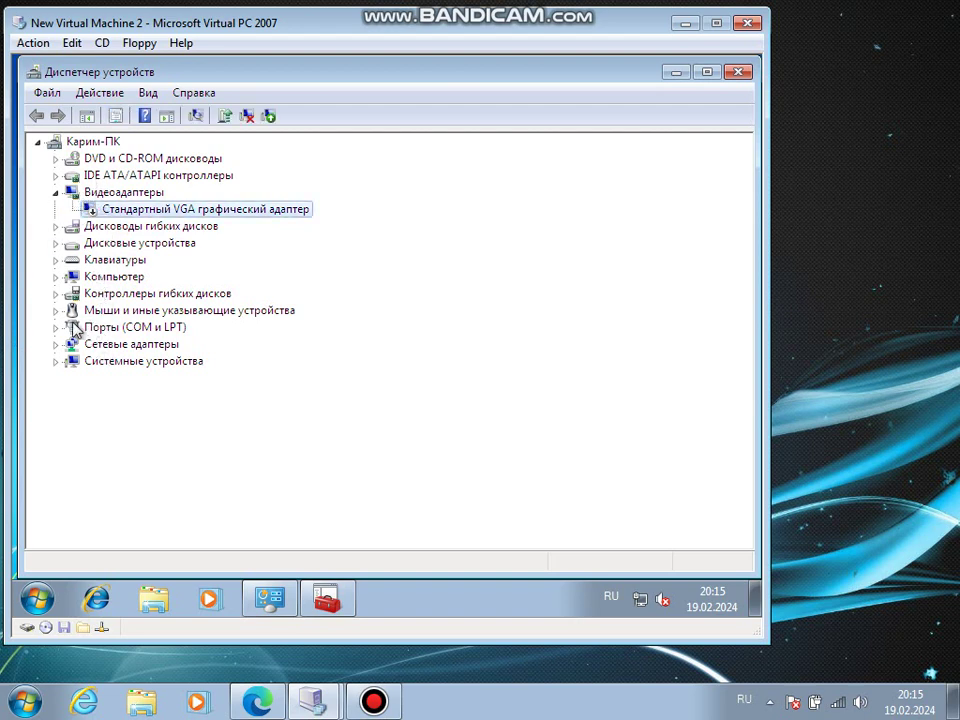
pyautogui.click(72, 286)
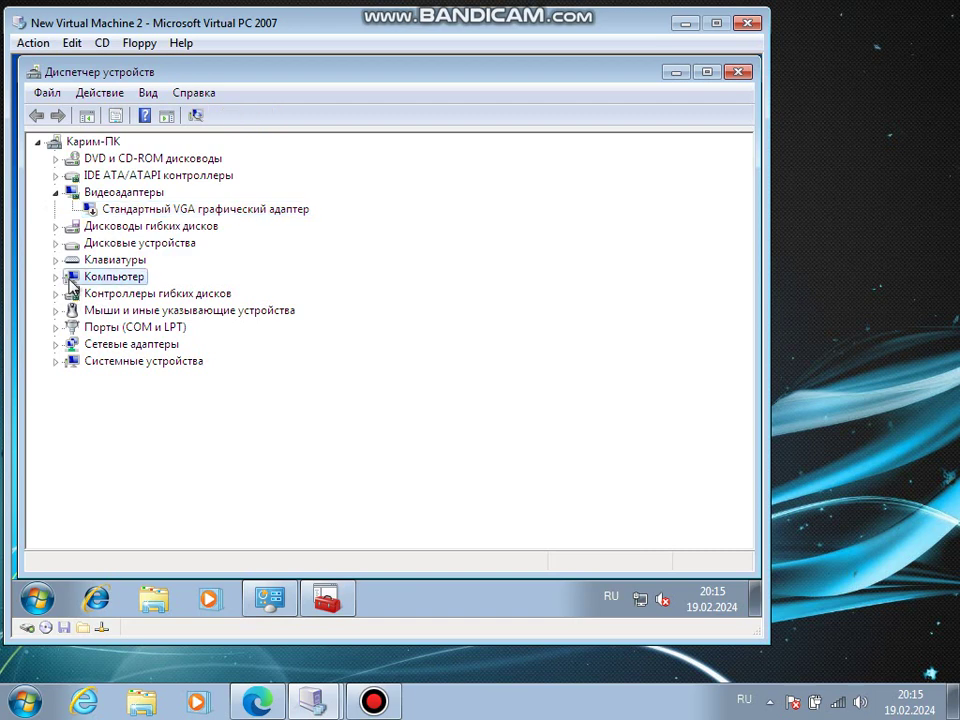
pyautogui.click(57, 285)
pyautogui.click(110, 294)
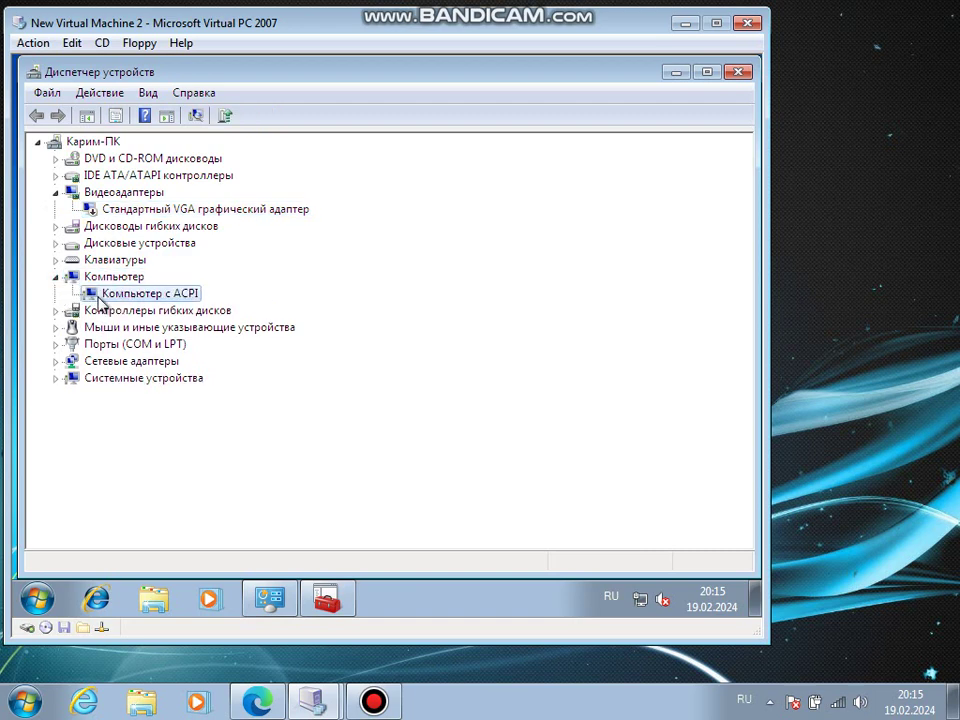
pyautogui.rightClick(103, 300)
pyautogui.click(36, 443)
# - Expand Системные устройства to examine its devices, and collapse the category again
pyautogui.click(373, 701)
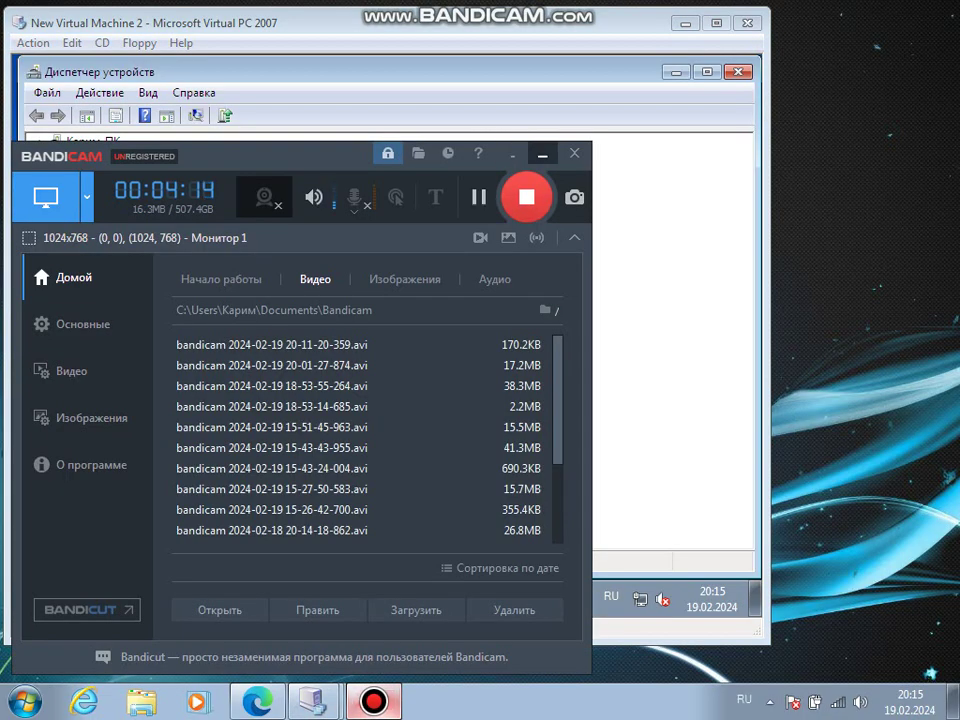
pyautogui.click(541, 153)
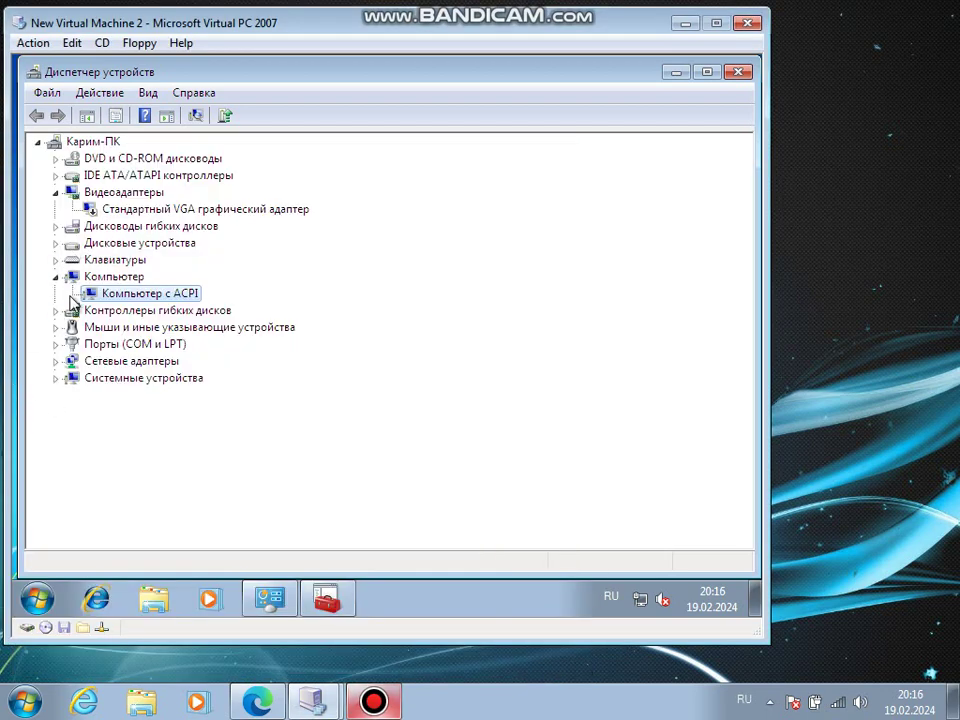
pyautogui.click(56, 378)
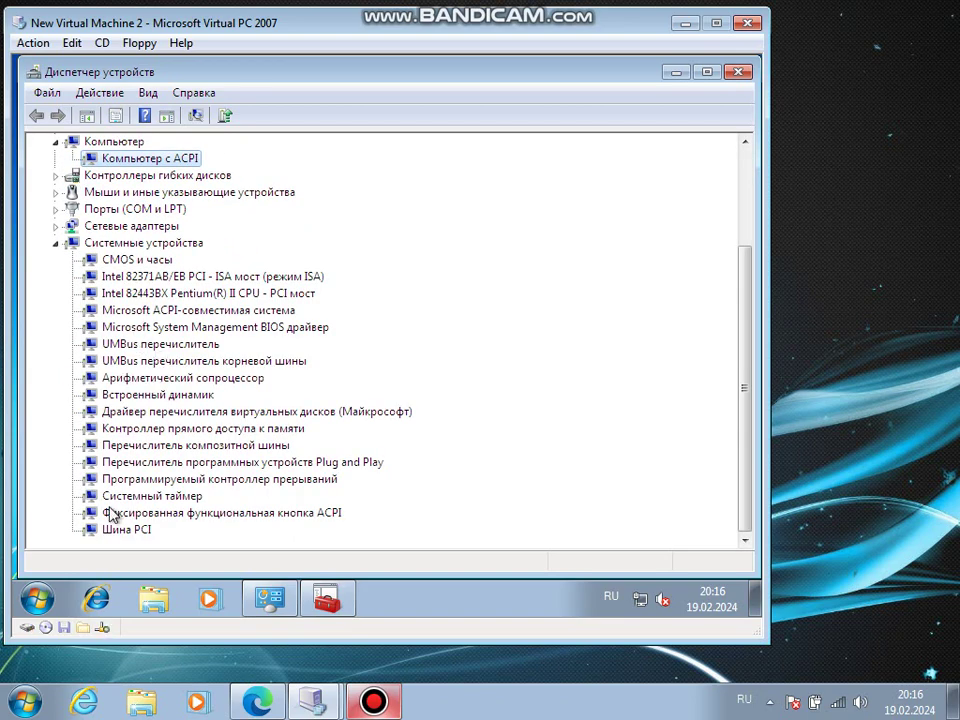
pyautogui.click(58, 243)
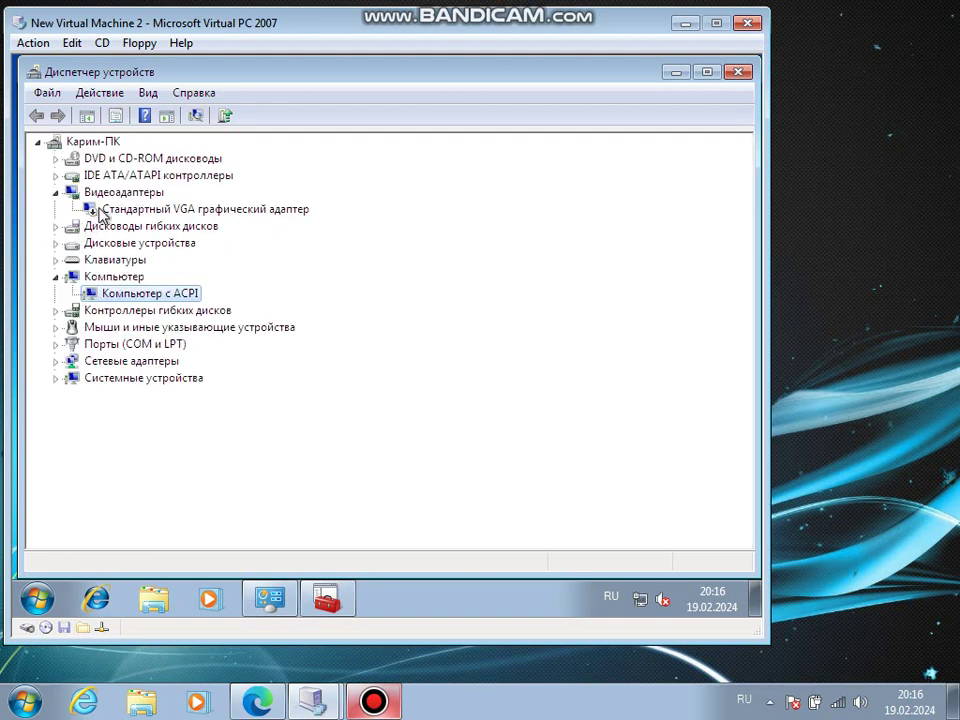
# - Uninstall Стандартный VGA графический адаптер from the system and close Диспетчер устройств
pyautogui.rightClick(99, 208)
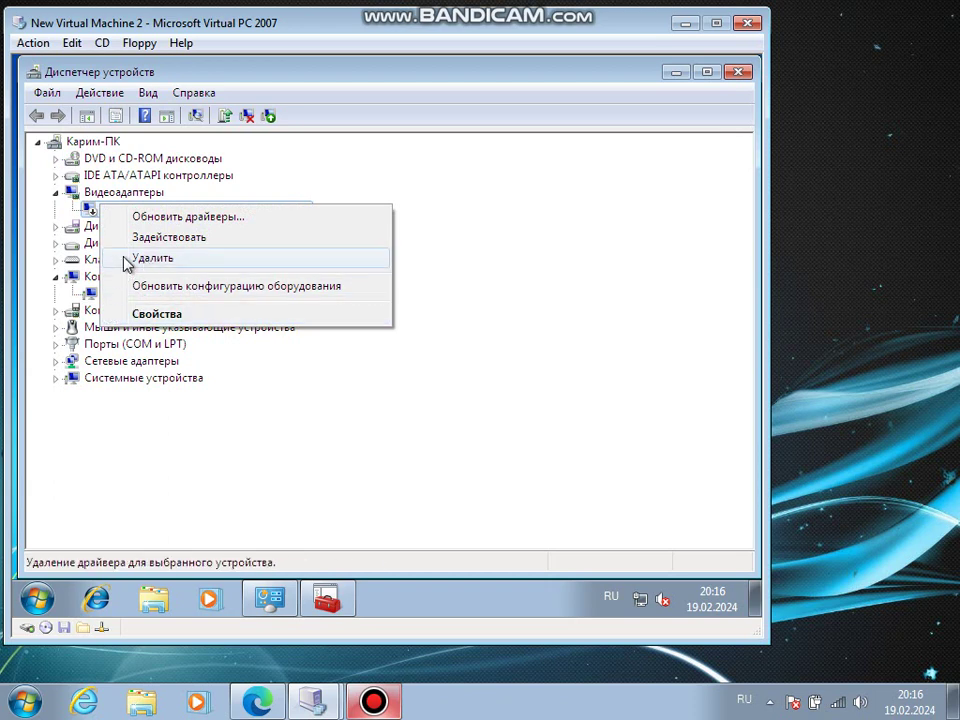
pyautogui.click(127, 259)
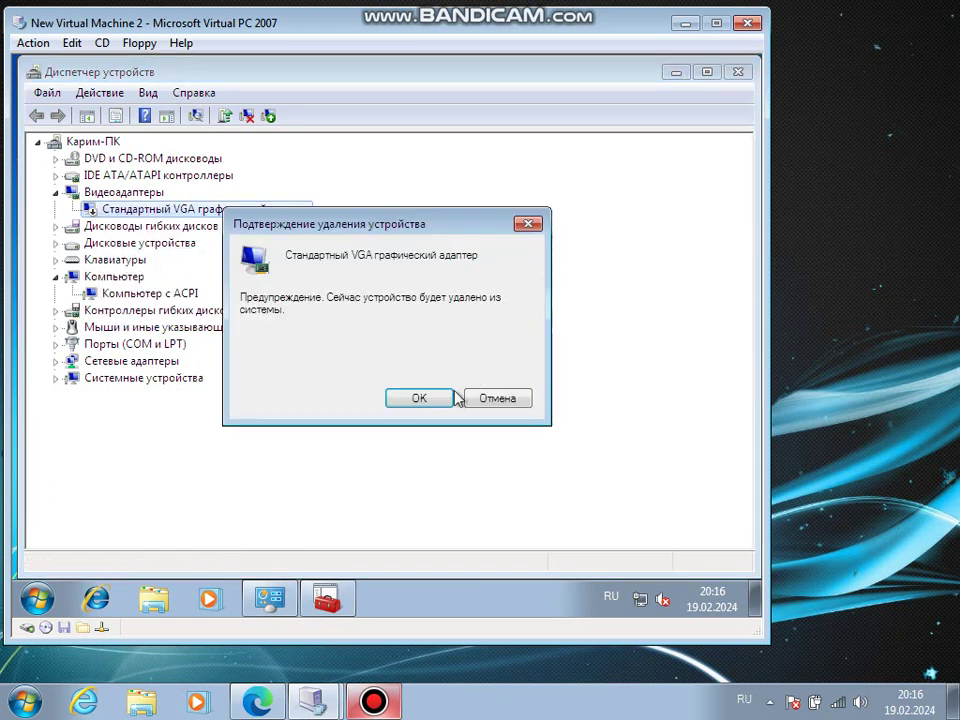
pyautogui.click(436, 400)
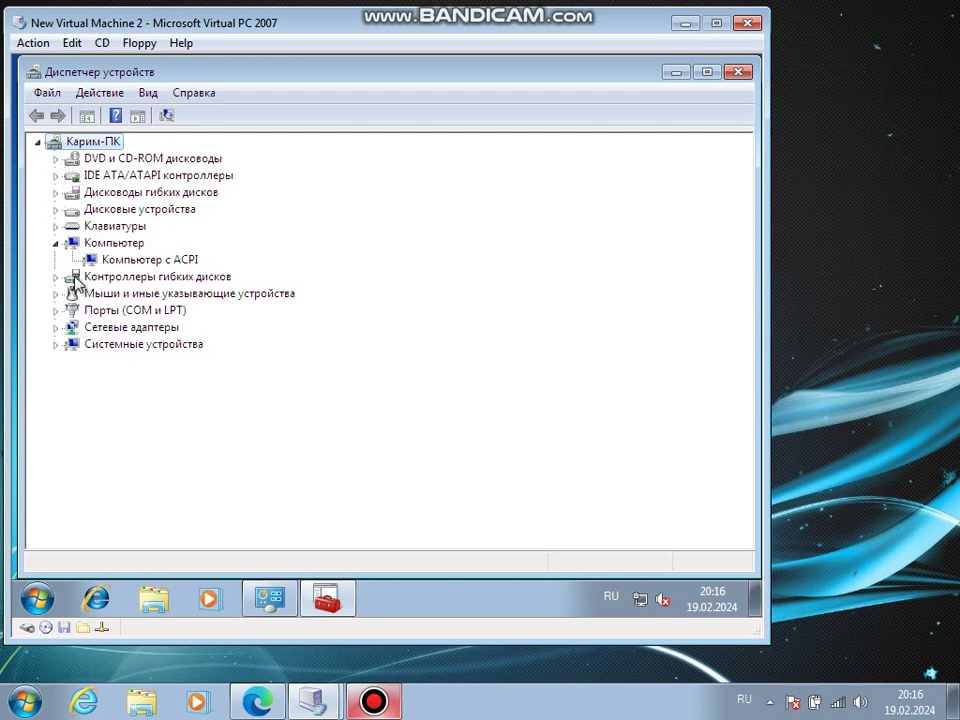
pyautogui.click(737, 71)
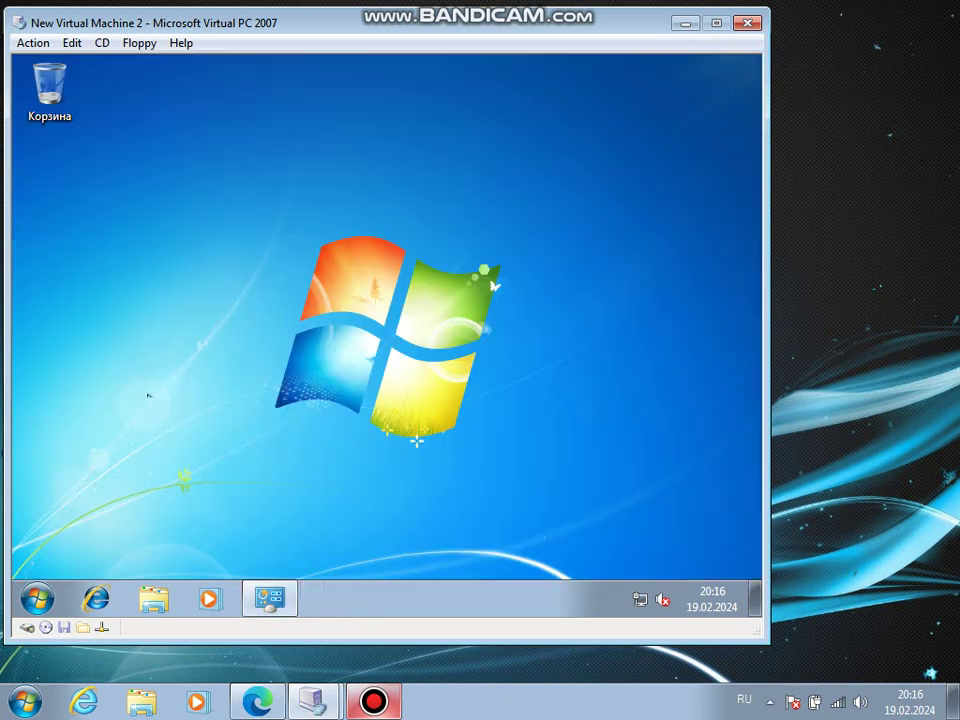
# - Run regedit from the Run dialog and allow Редактор реестра to make changes to the computer
pyautogui.click(30, 590)
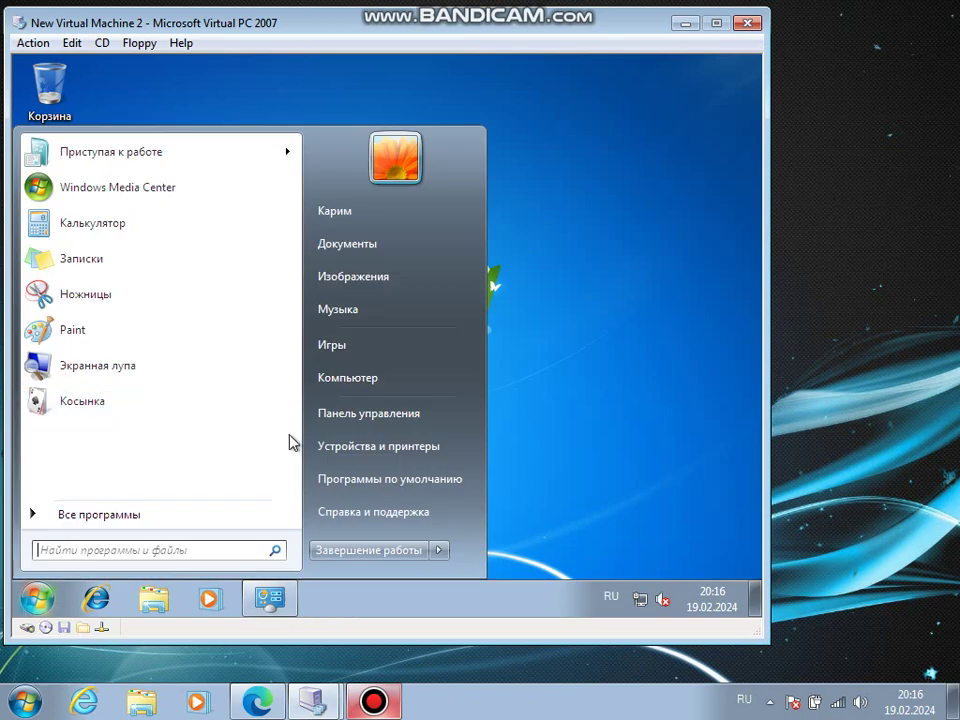
pyautogui.click(15, 600)
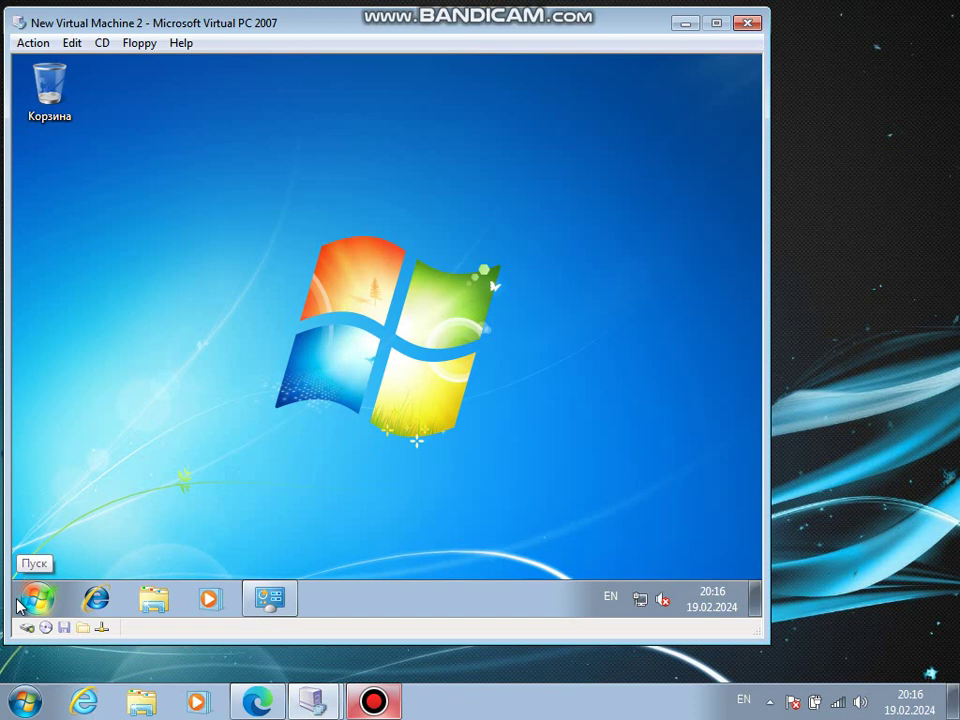
pyautogui.press('super+r')
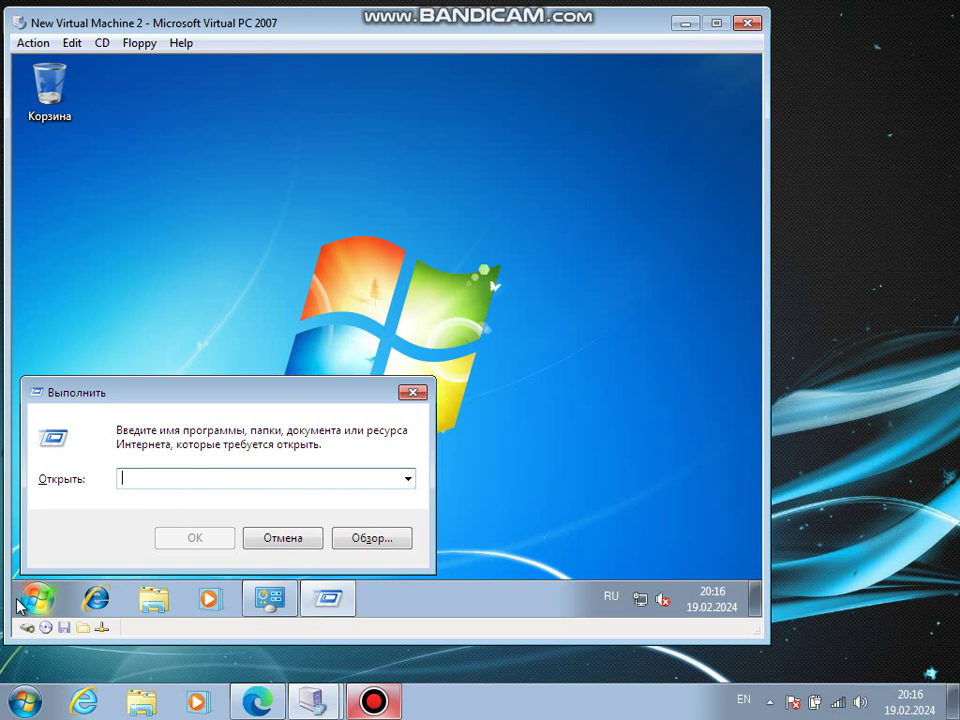
pyautogui.write('e')
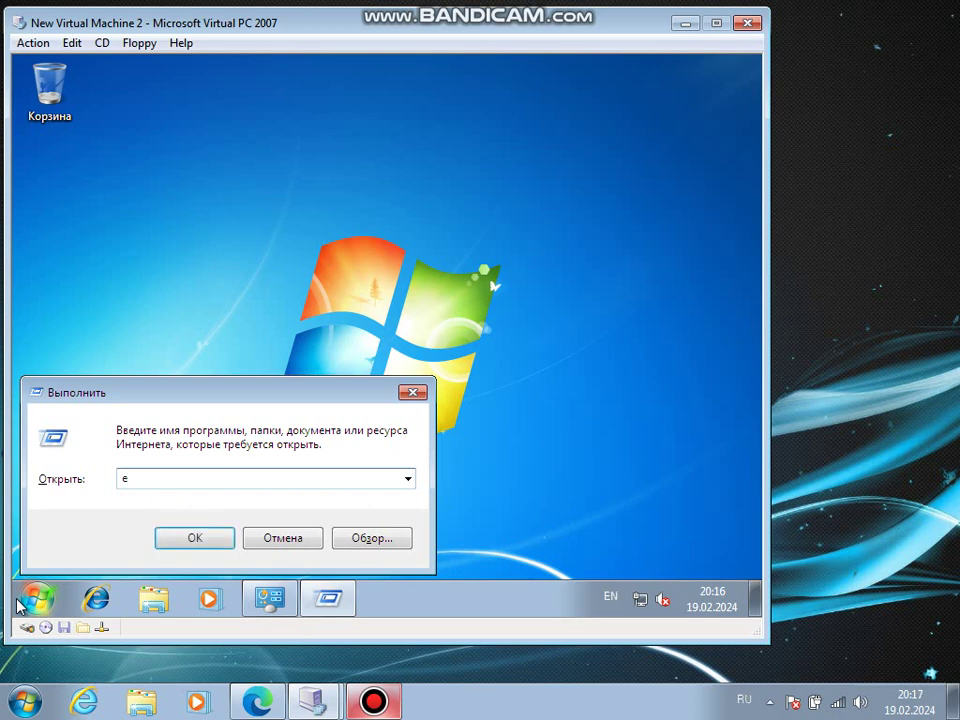
pyautogui.press('BackSpace')
pyautogui.write('r')
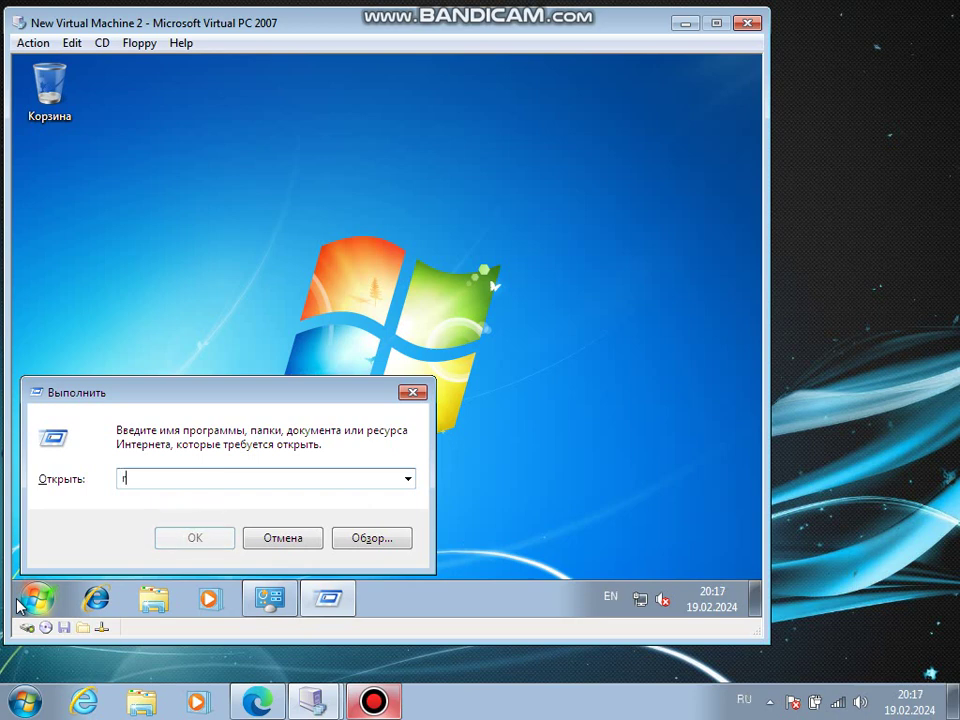
pyautogui.write('egedit')
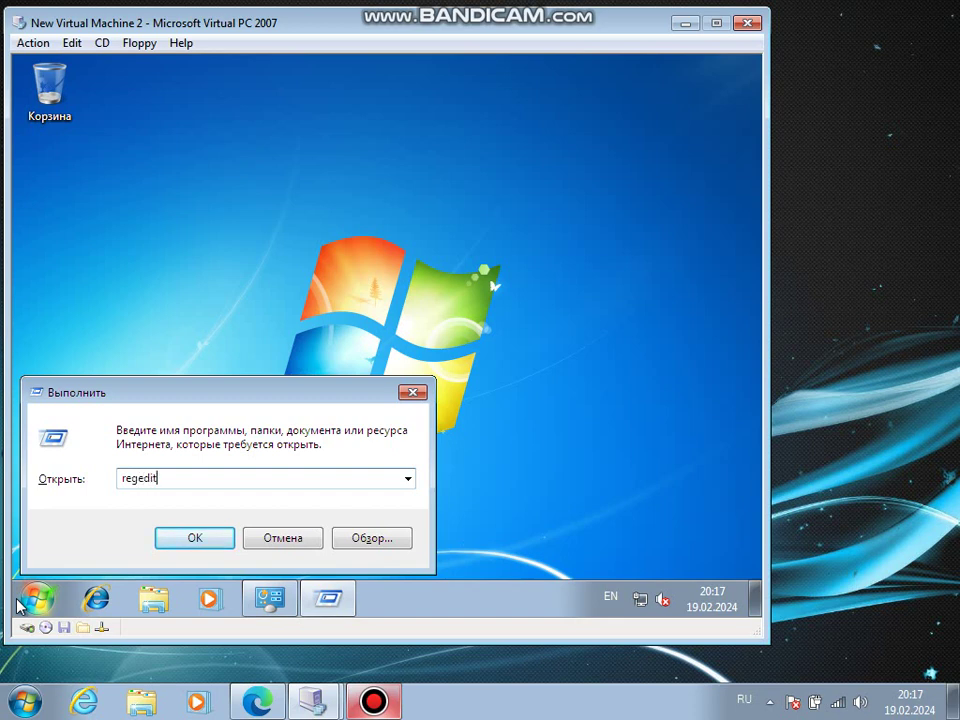
pyautogui.press('Return')
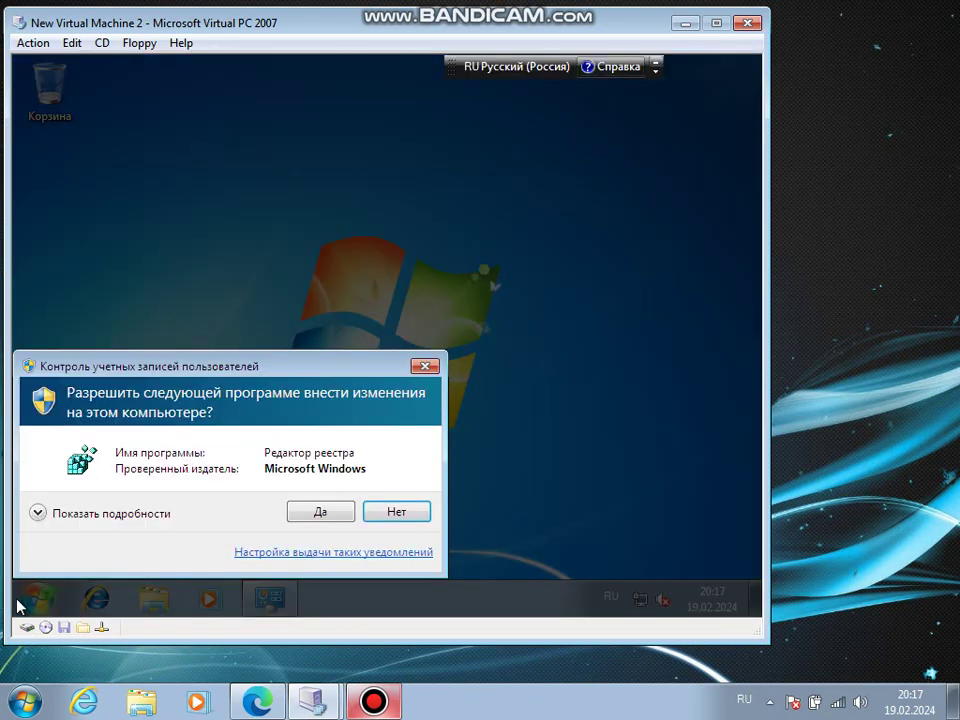
pyautogui.click(339, 518)
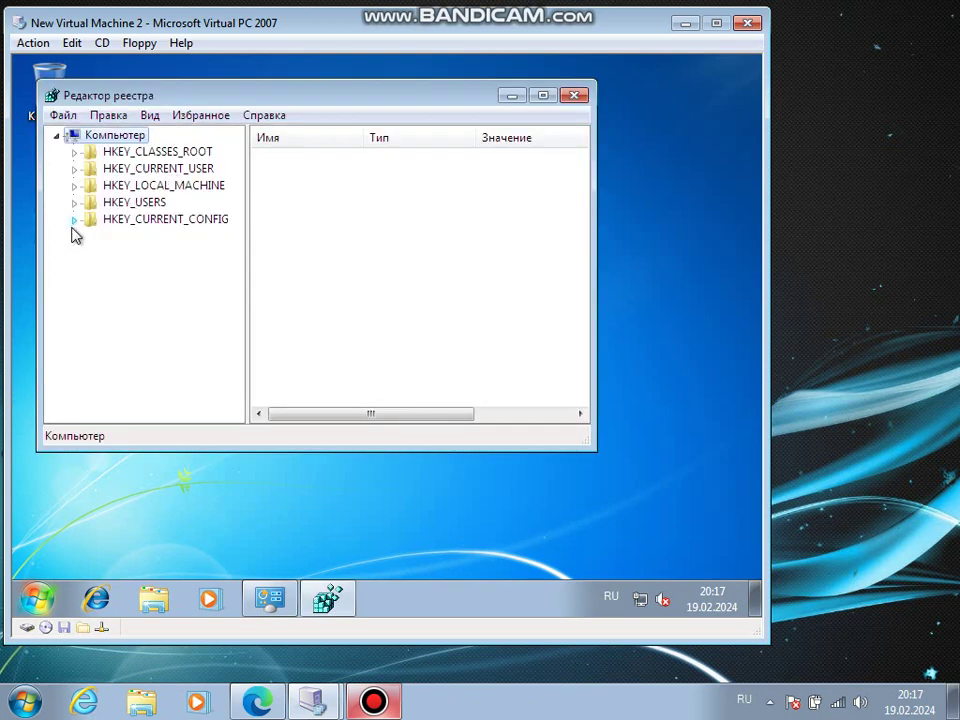
# - Try to delete the .DEFAULT key under HKEY_USERS, including all its subkeys
pyautogui.click(75, 203)
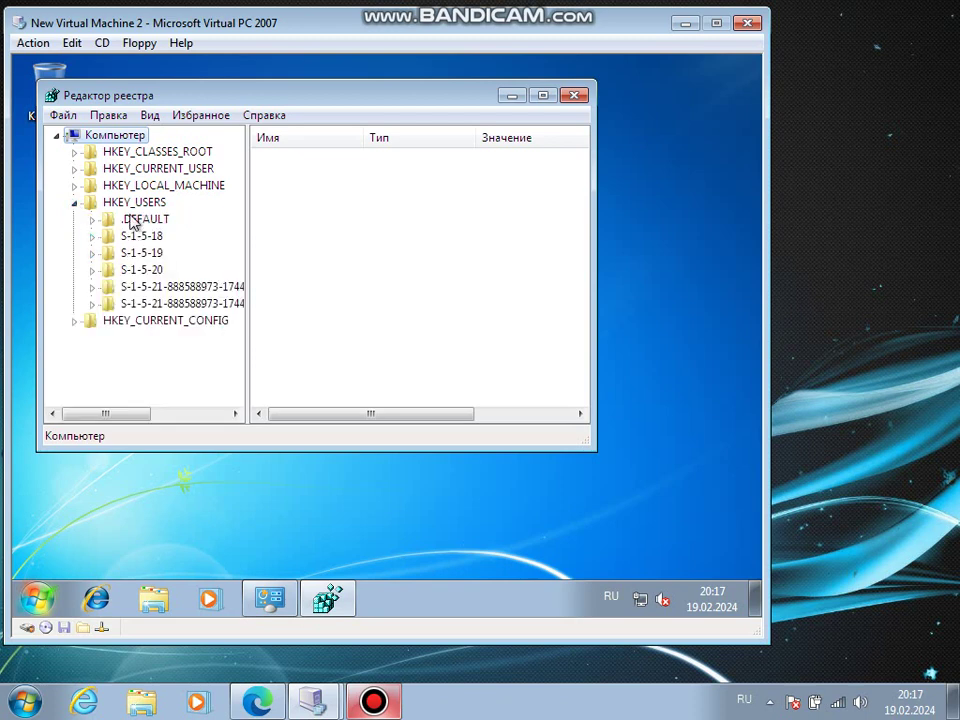
pyautogui.rightClick(129, 219)
pyautogui.click(182, 297)
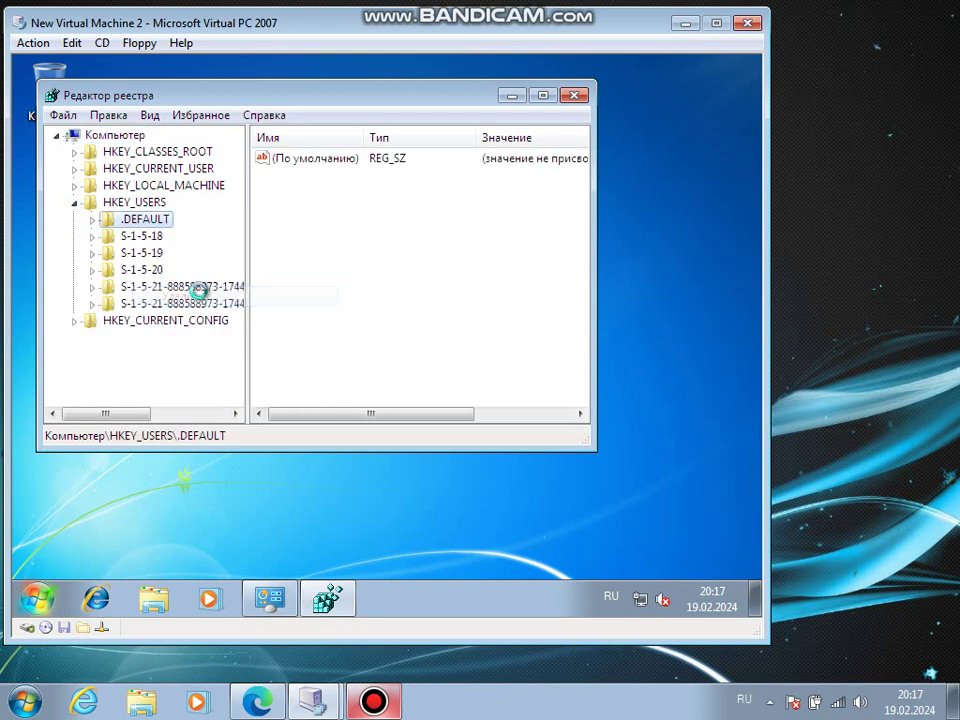
pyautogui.click(483, 322)
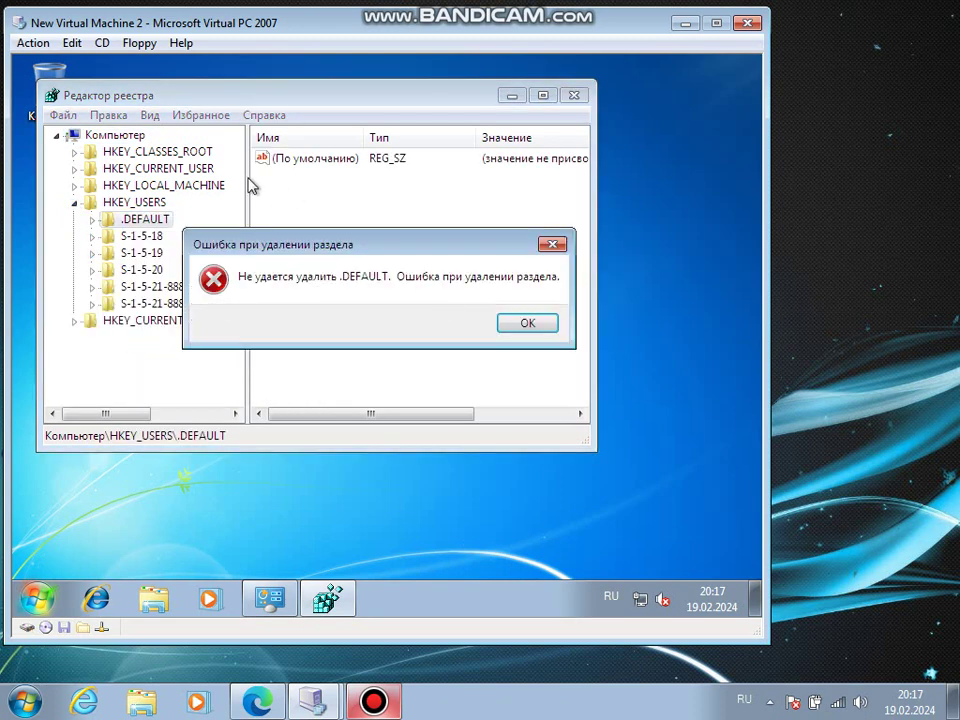
pyautogui.click(527, 322)
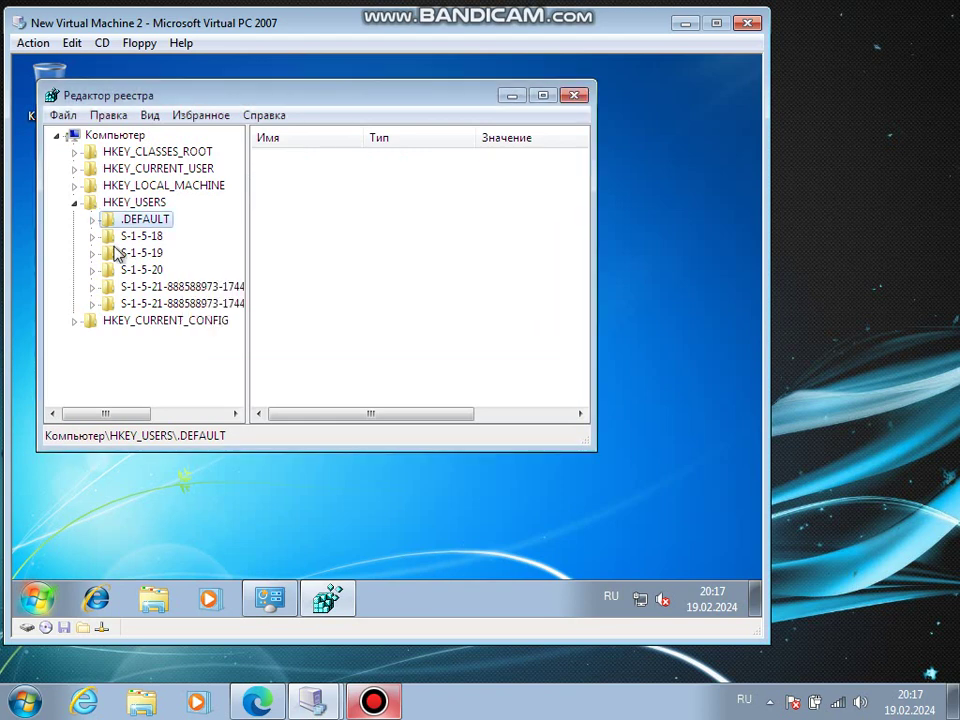
# - Try to delete the S-1-5-19 key under HKEY_USERS with all its subkeys
pyautogui.rightClick(117, 253)
pyautogui.click(180, 327)
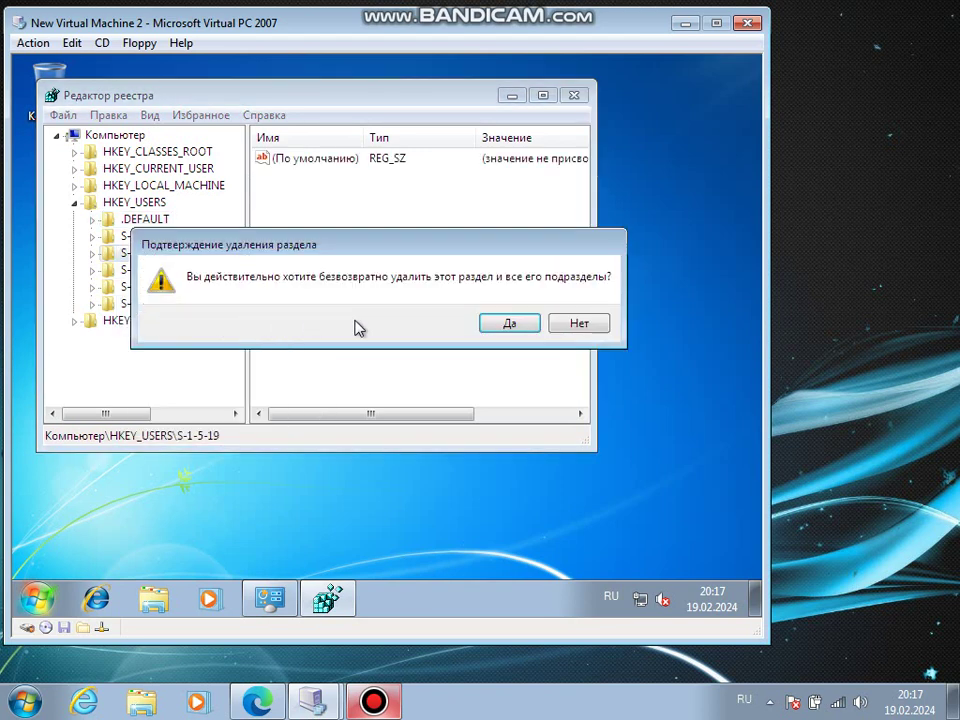
pyautogui.click(498, 324)
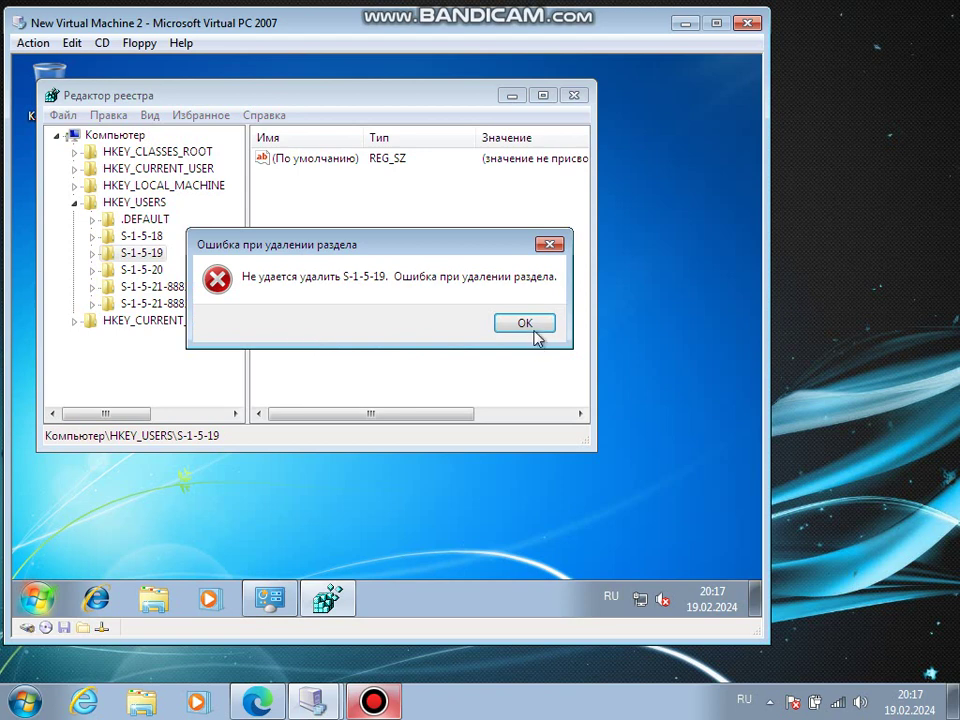
pyautogui.click(527, 324)
# - Expand HKEY_LOCAL_MACHINE and try to delete the (По умолчанию) value of its SECURITY key
pyautogui.click(74, 185)
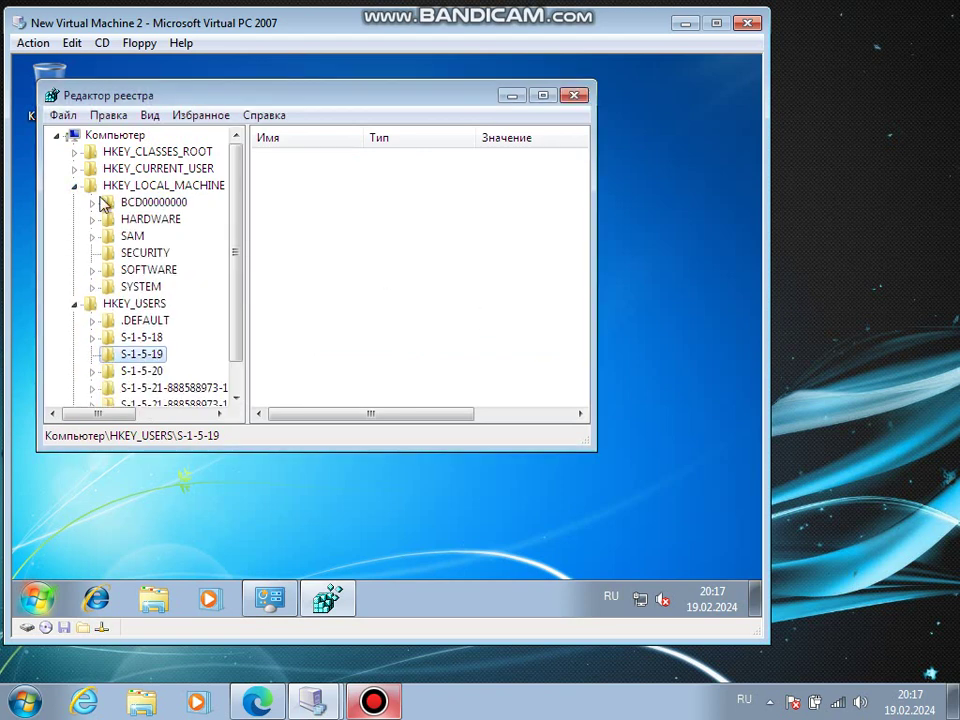
pyautogui.click(150, 253)
pyautogui.rightClick(290, 155)
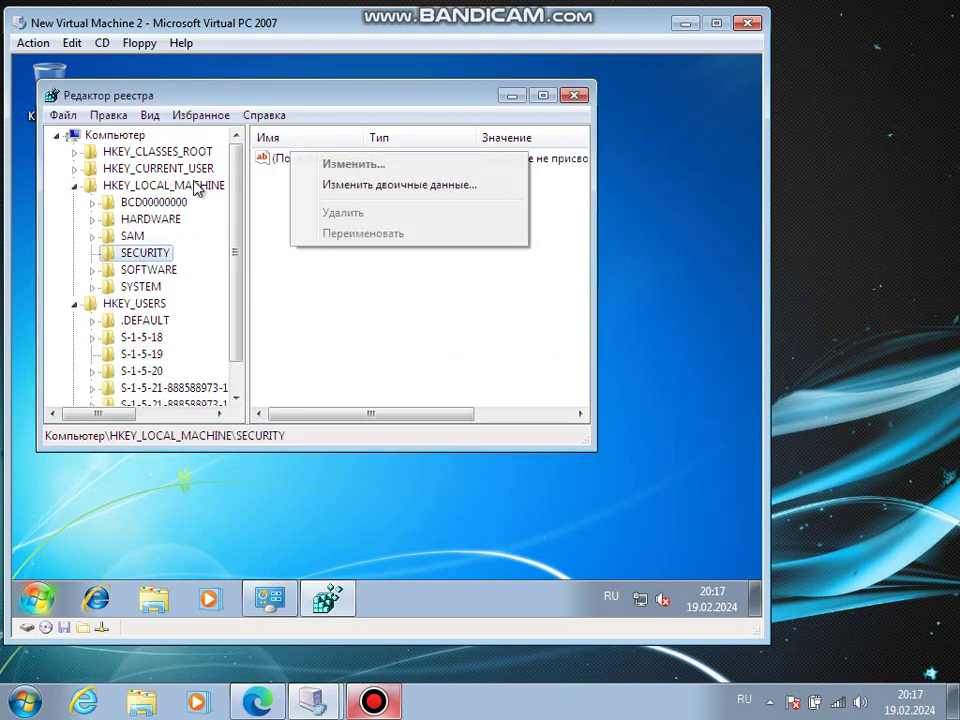
pyautogui.rightClick(269, 155)
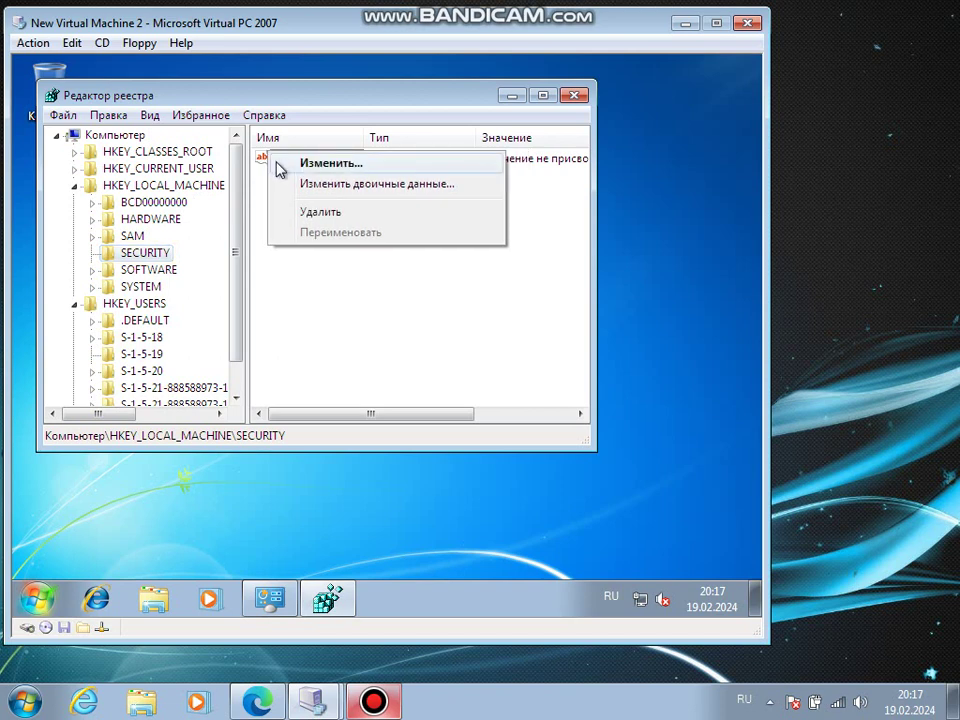
pyautogui.click(307, 211)
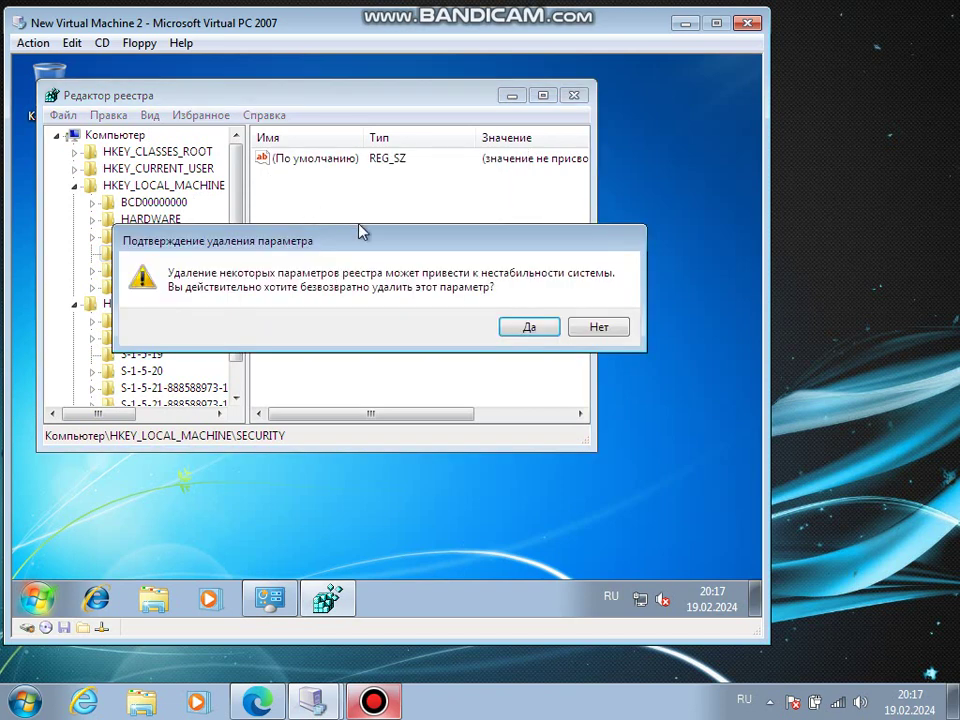
pyautogui.click(529, 330)
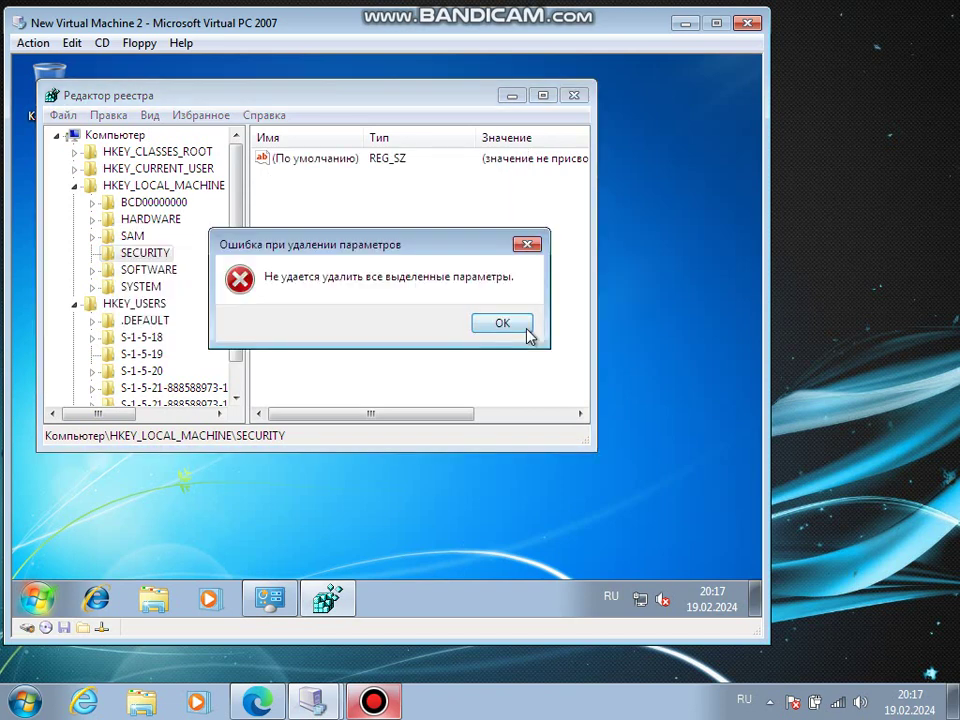
pyautogui.click(502, 325)
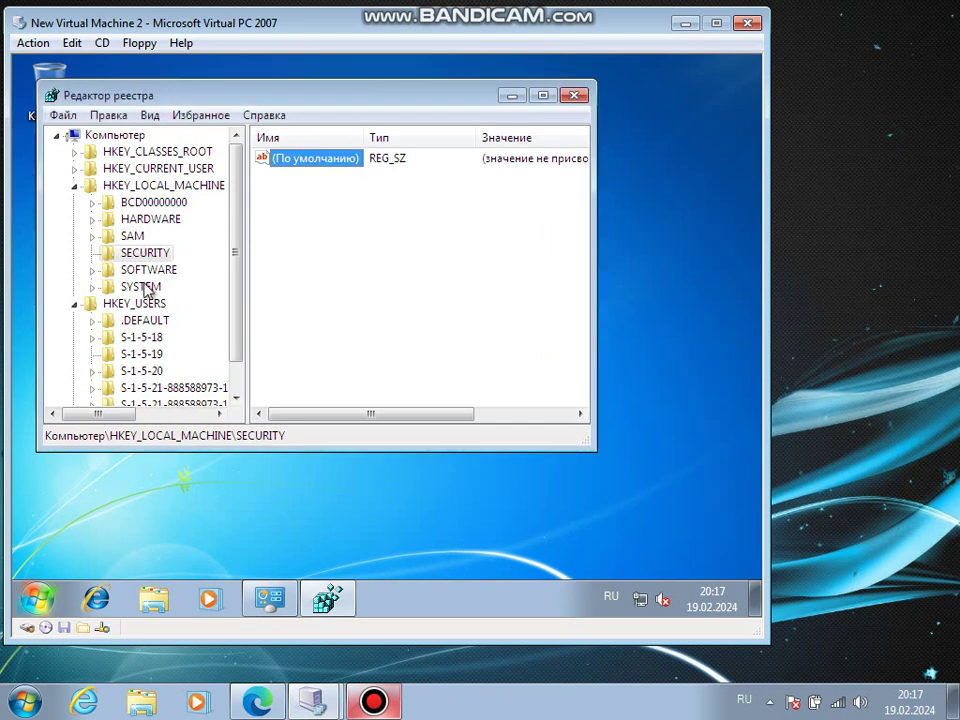
pyautogui.click(135, 271)
pyautogui.click(131, 288)
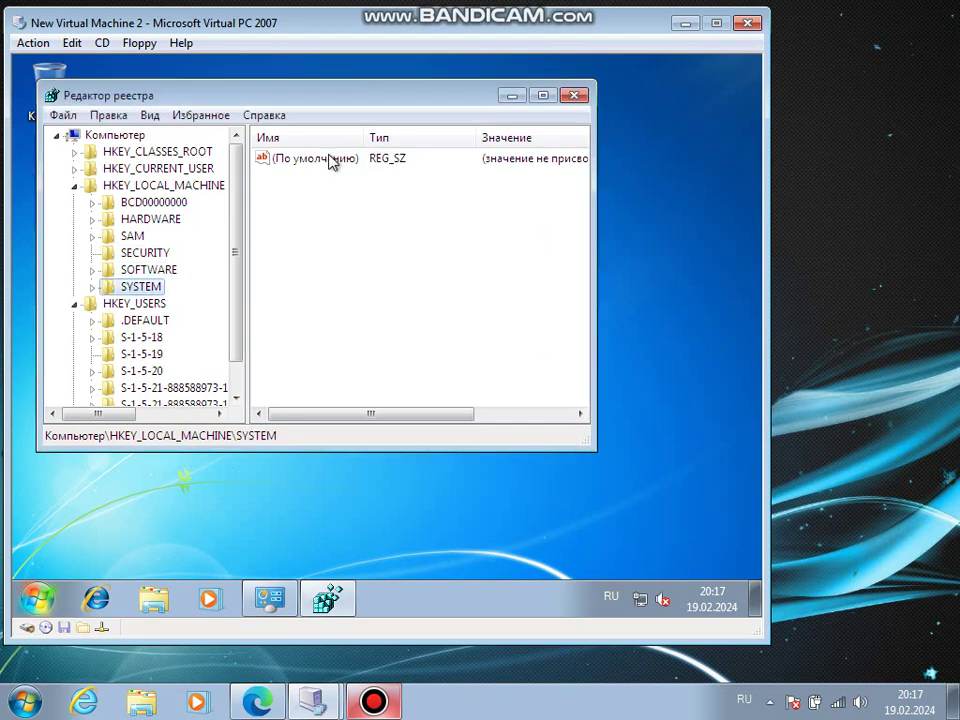
pyautogui.click(375, 163)
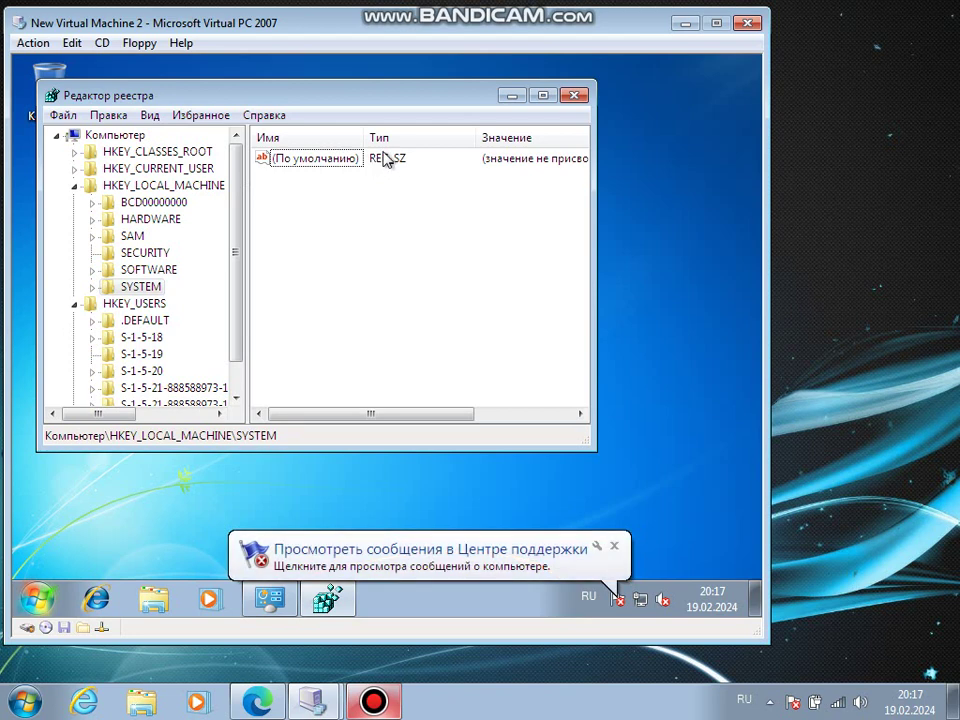
pyautogui.rightClick(333, 164)
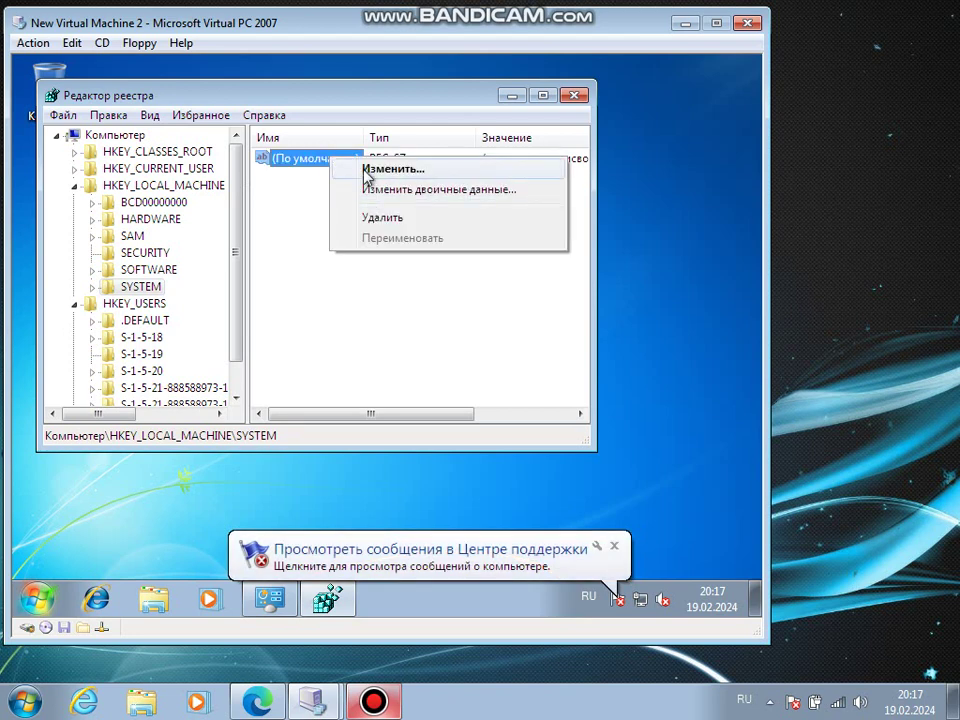
pyautogui.click(369, 168)
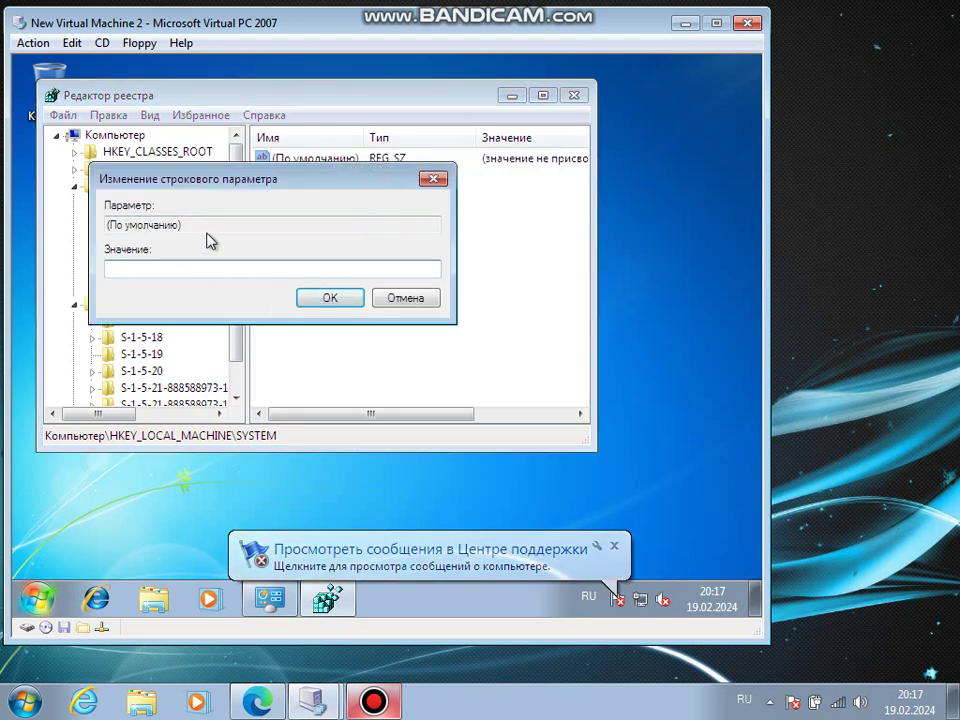
pyautogui.write('6778')
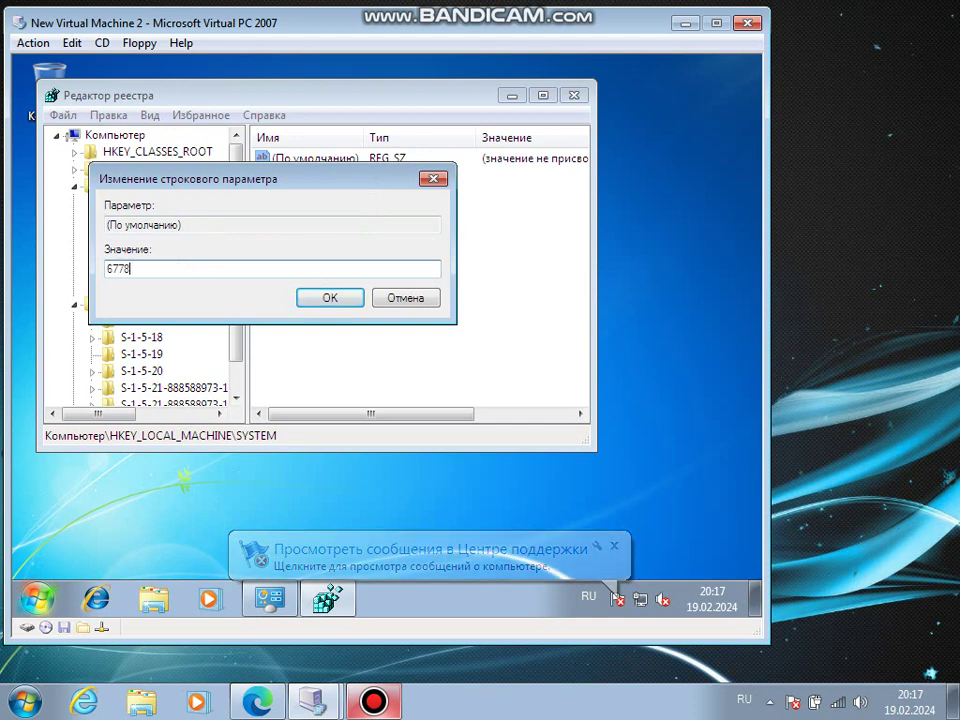
pyautogui.write('999000000099')
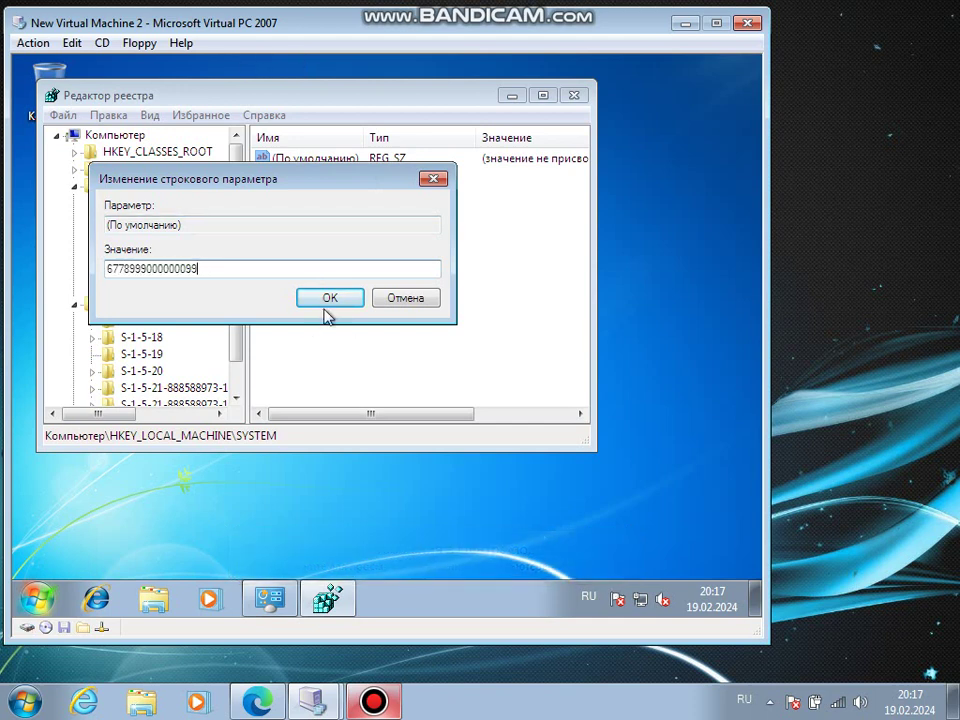
pyautogui.click(323, 303)
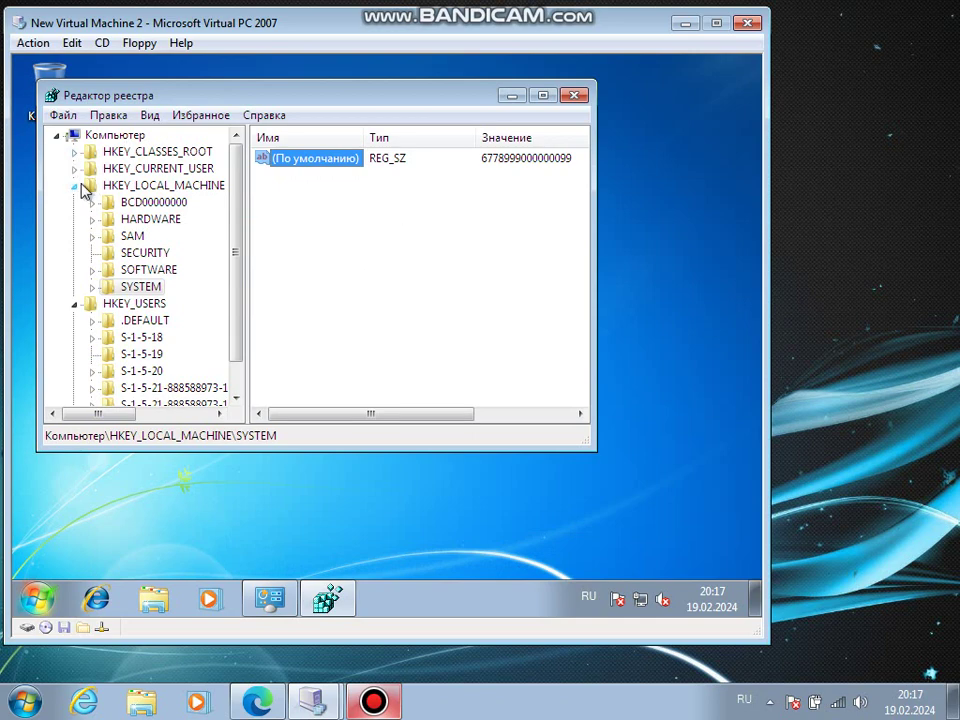
pyautogui.click(575, 96)
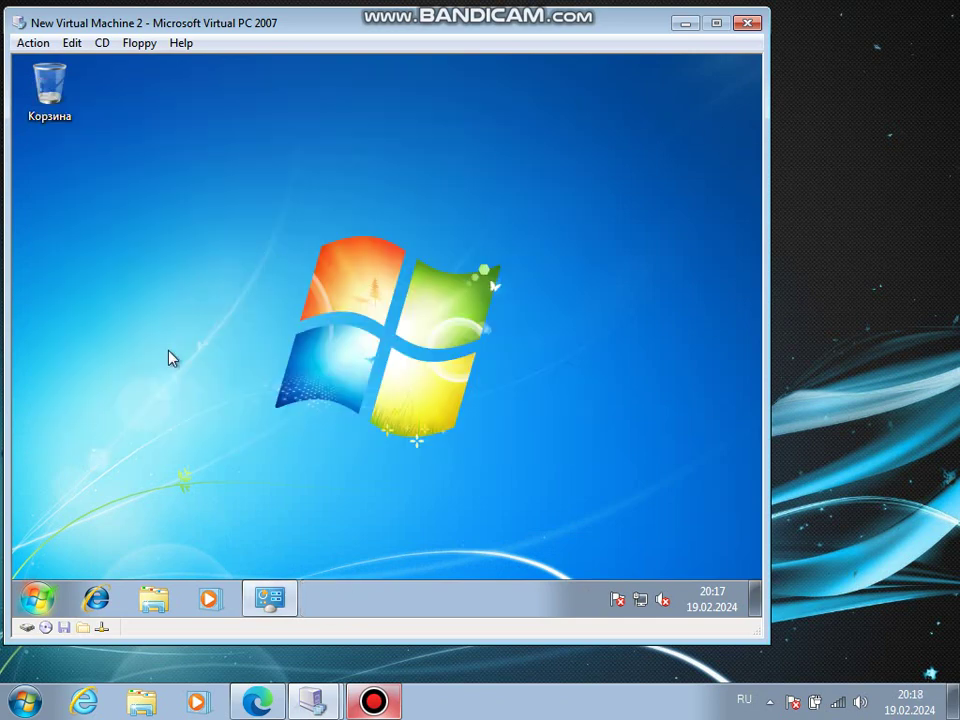
# - Start Диспетчер задач Windows in the virtual machine and list the processes of all users
pyautogui.click(37, 598)
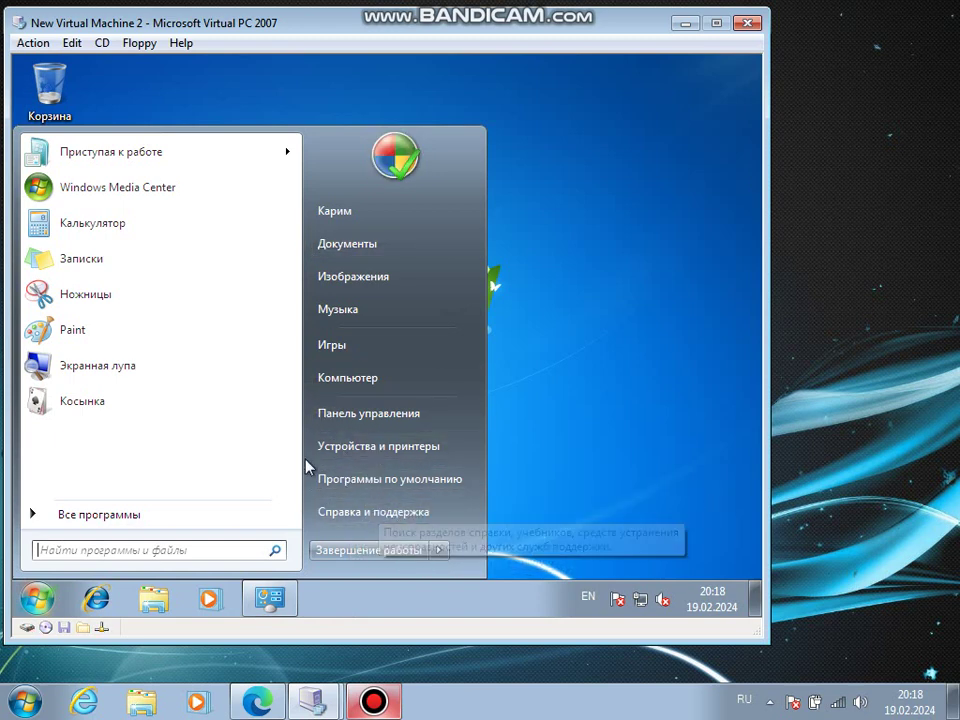
pyautogui.click(497, 283)
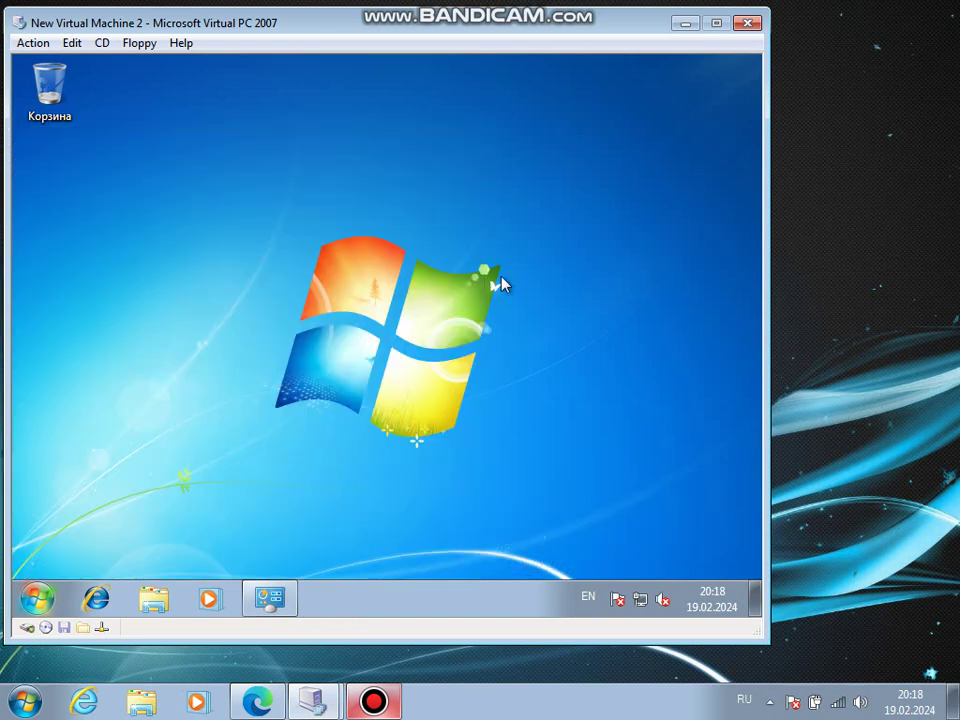
pyautogui.rightClick(315, 583)
pyautogui.click(378, 516)
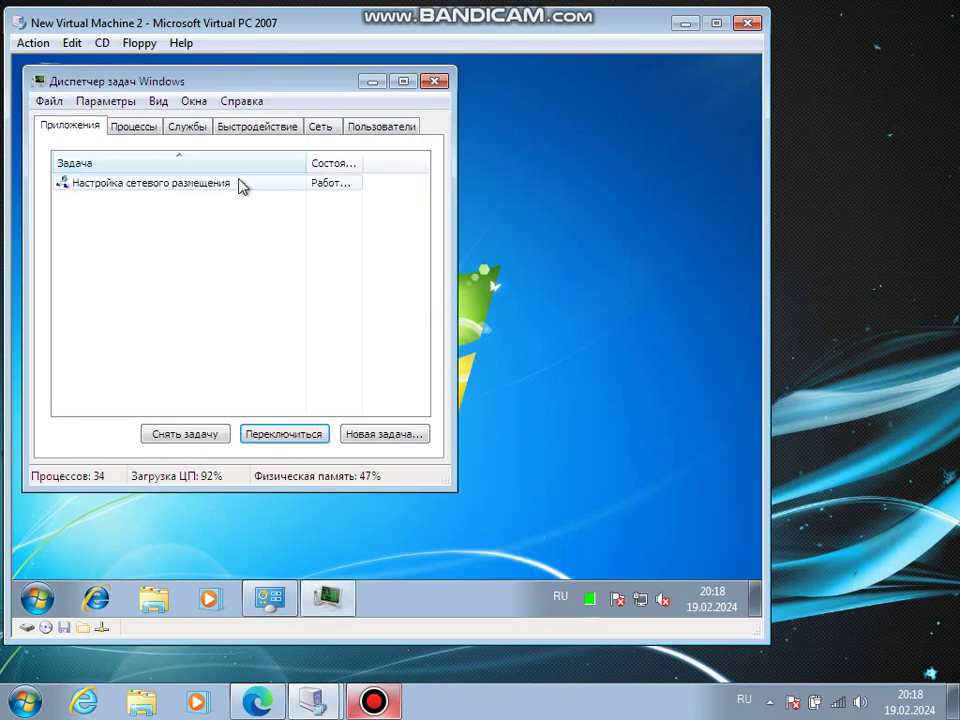
pyautogui.click(128, 128)
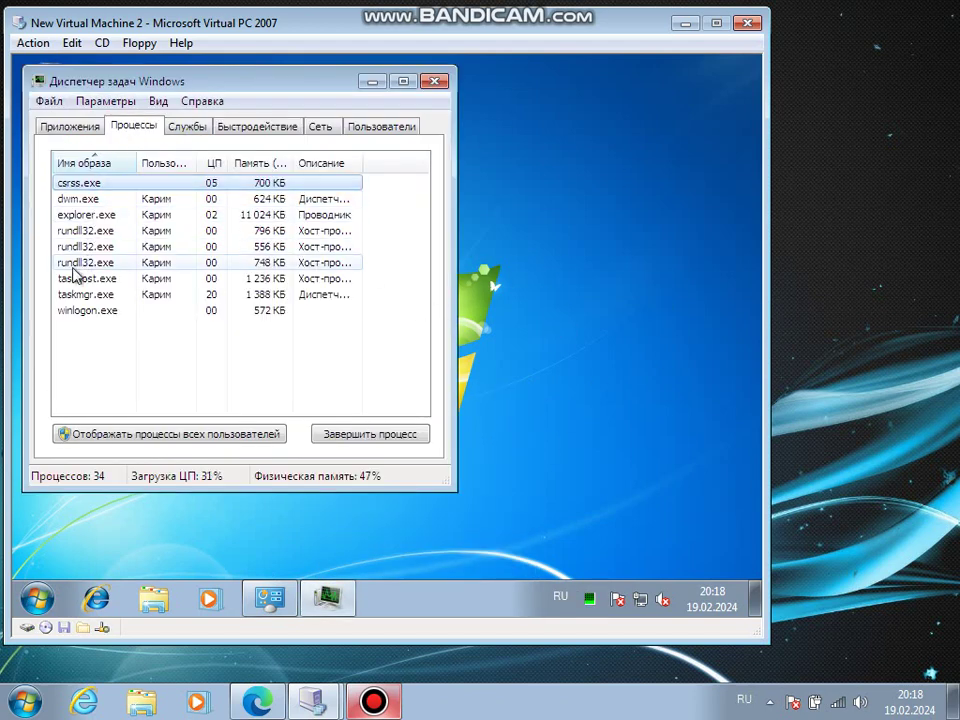
pyautogui.click(212, 436)
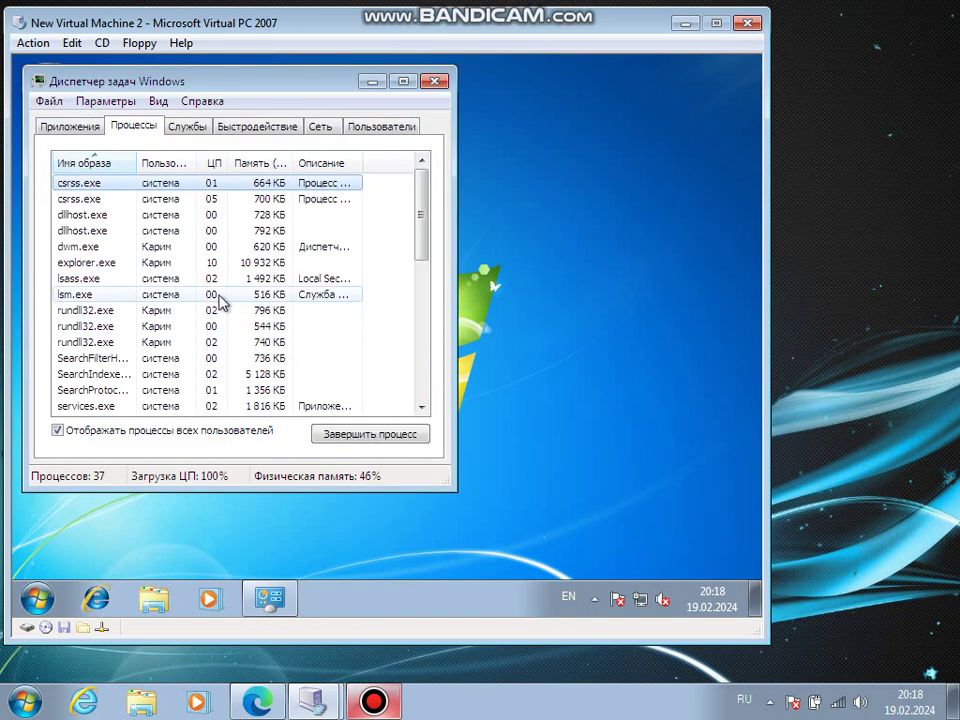
# - End the first csrss.exe system process, choosing to abandon unsaved data and shut down
pyautogui.click(370, 441)
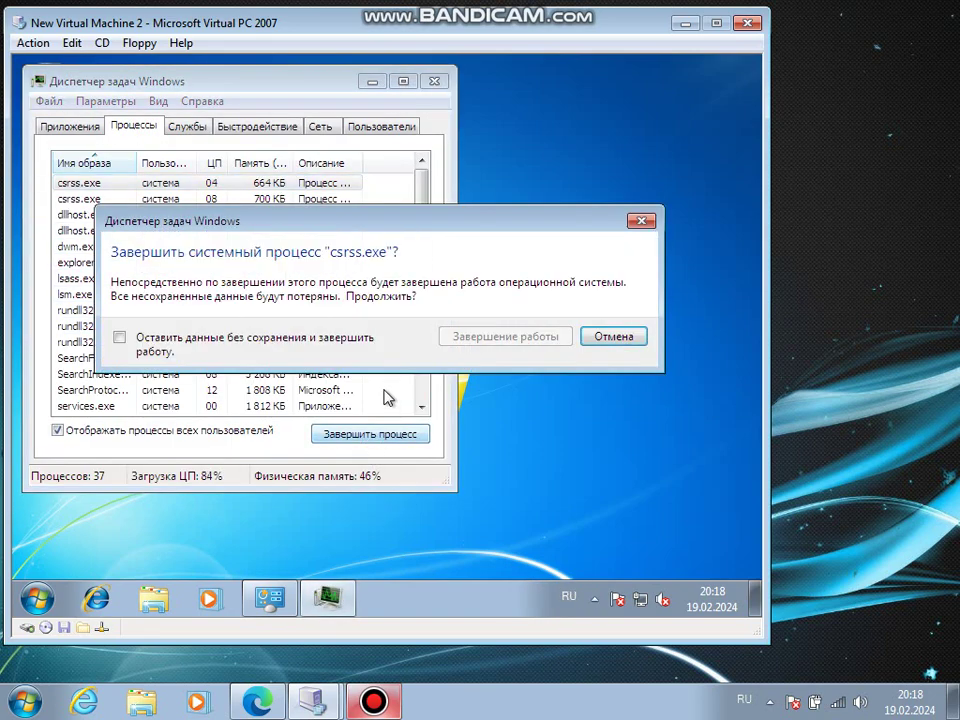
pyautogui.click(362, 335)
pyautogui.click(483, 339)
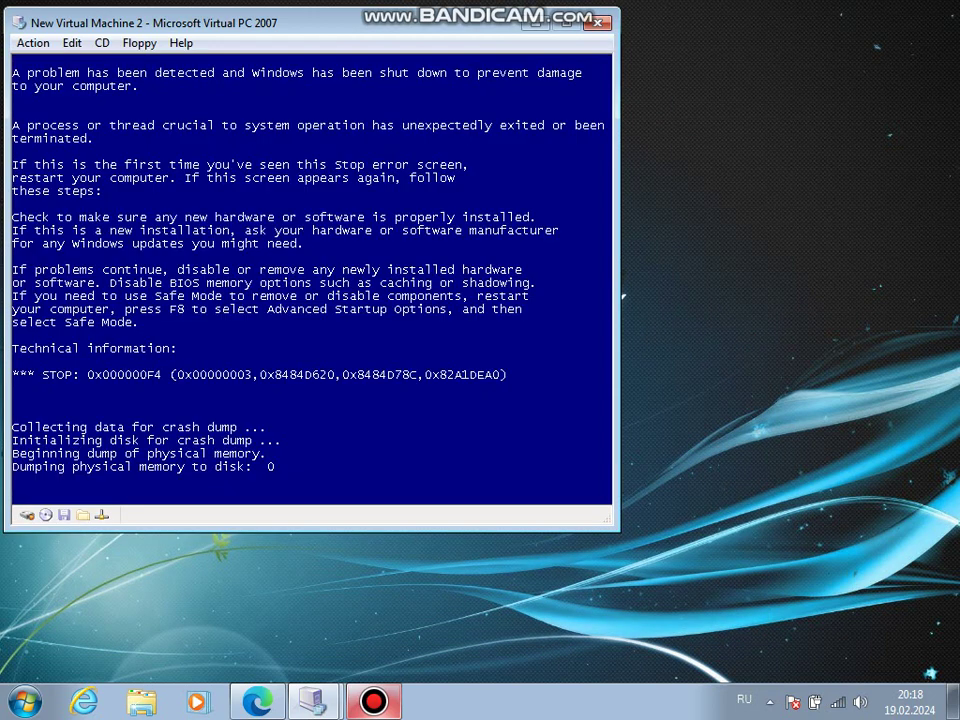